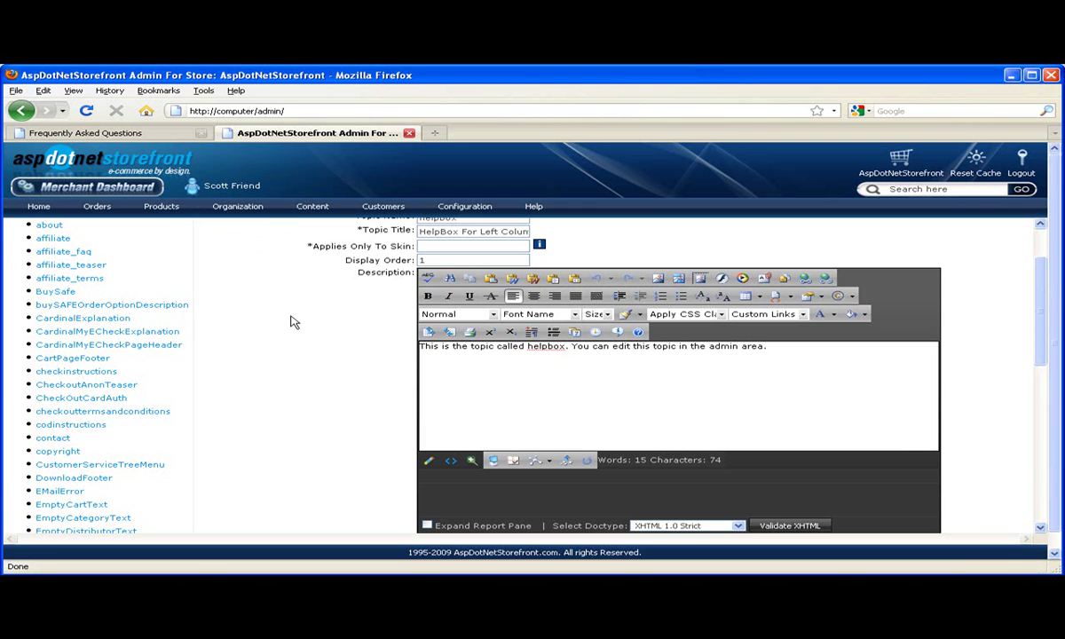
- Load the storefront home page and scroll through its three sample product banners
{"action": "left_click", "coordinate": [152, 126]}
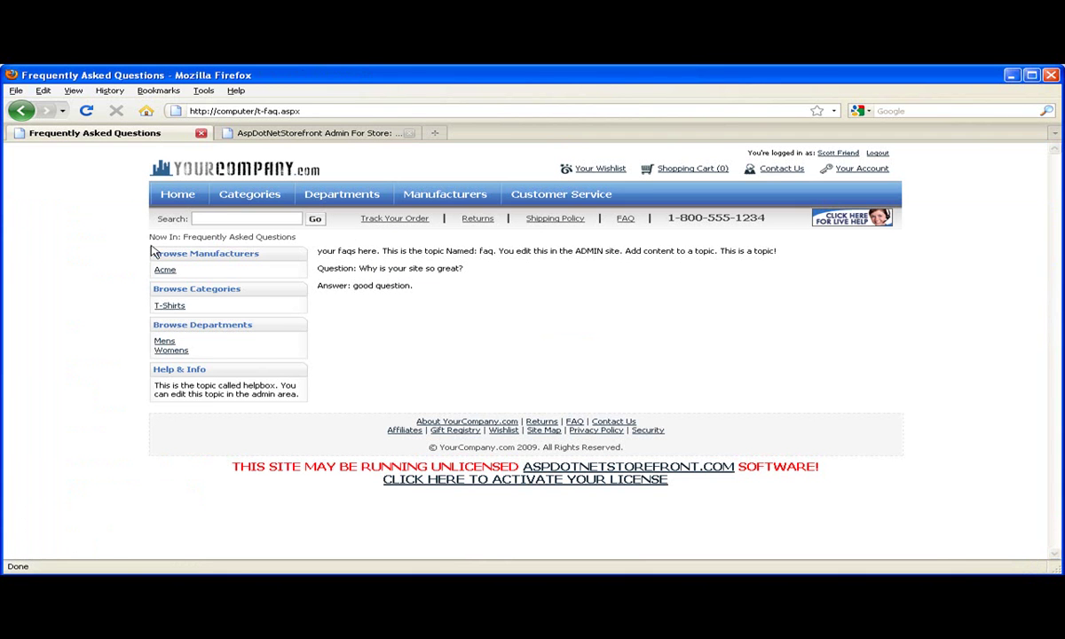
{"action": "left_click", "coordinate": [182, 178]}
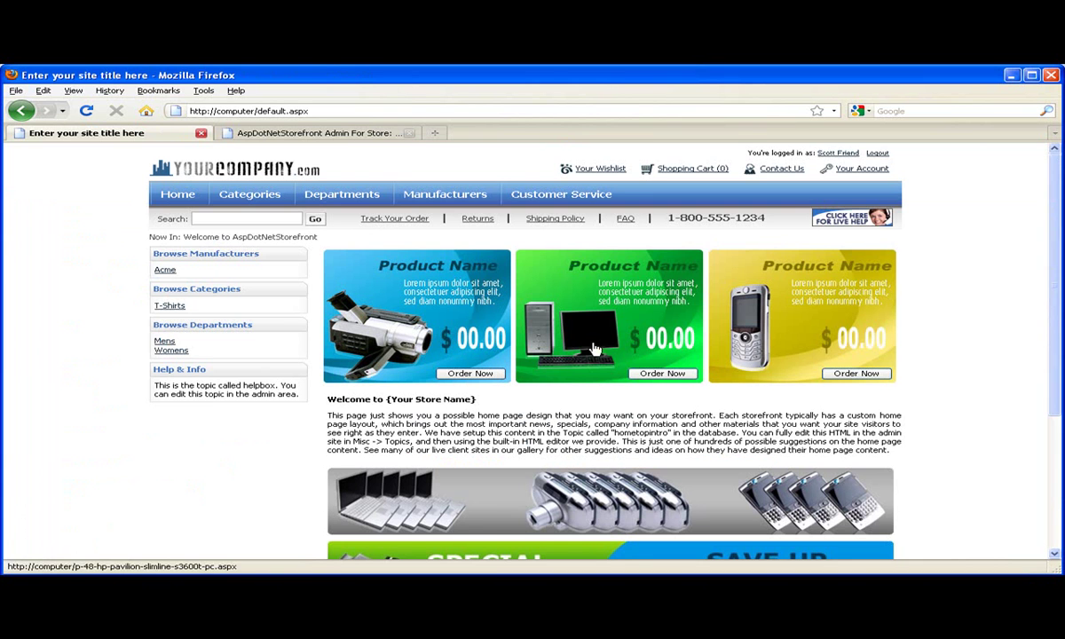
{"action": "scroll", "coordinate": [723, 395], "scroll_direction": "down", "scroll_amount": 3}
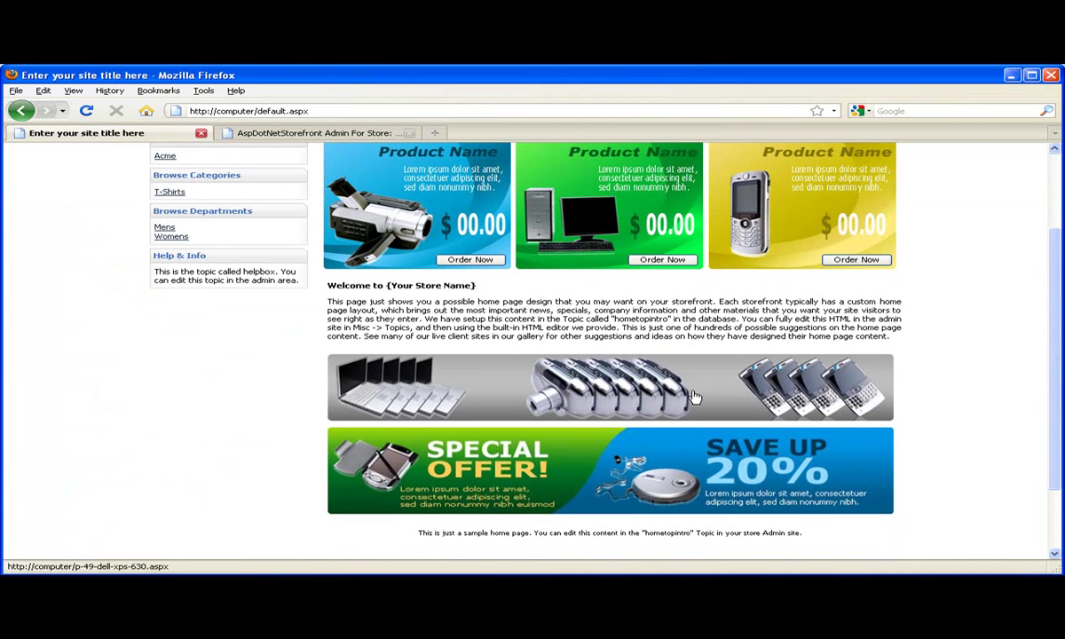
{"action": "scroll", "coordinate": [577, 377], "scroll_direction": "up", "scroll_amount": 1}
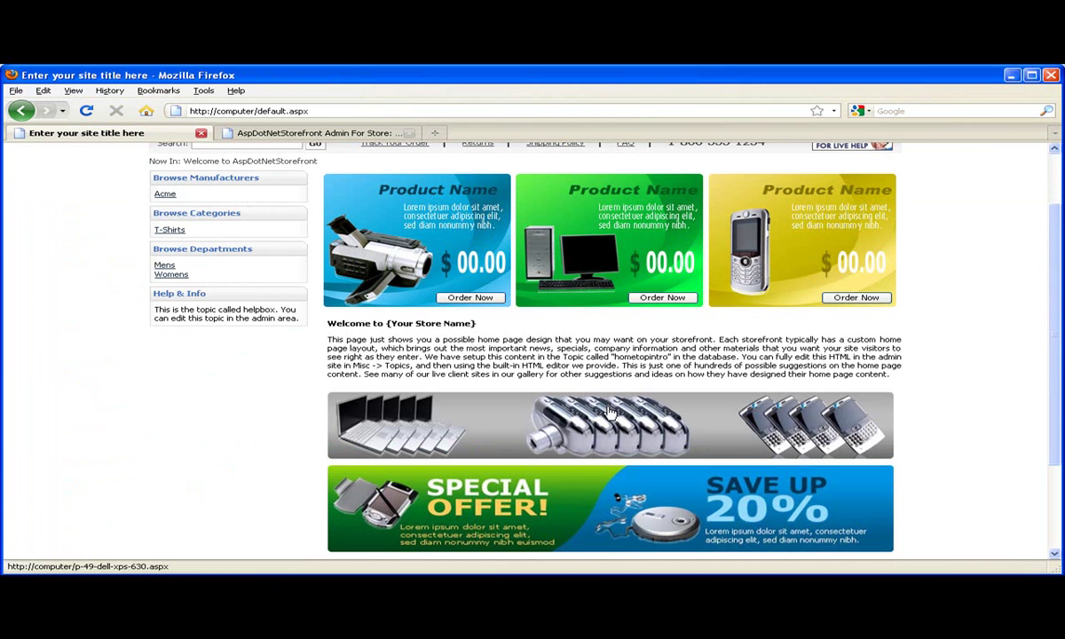
{"action": "scroll", "coordinate": [515, 404], "scroll_direction": "up", "scroll_amount": 2}
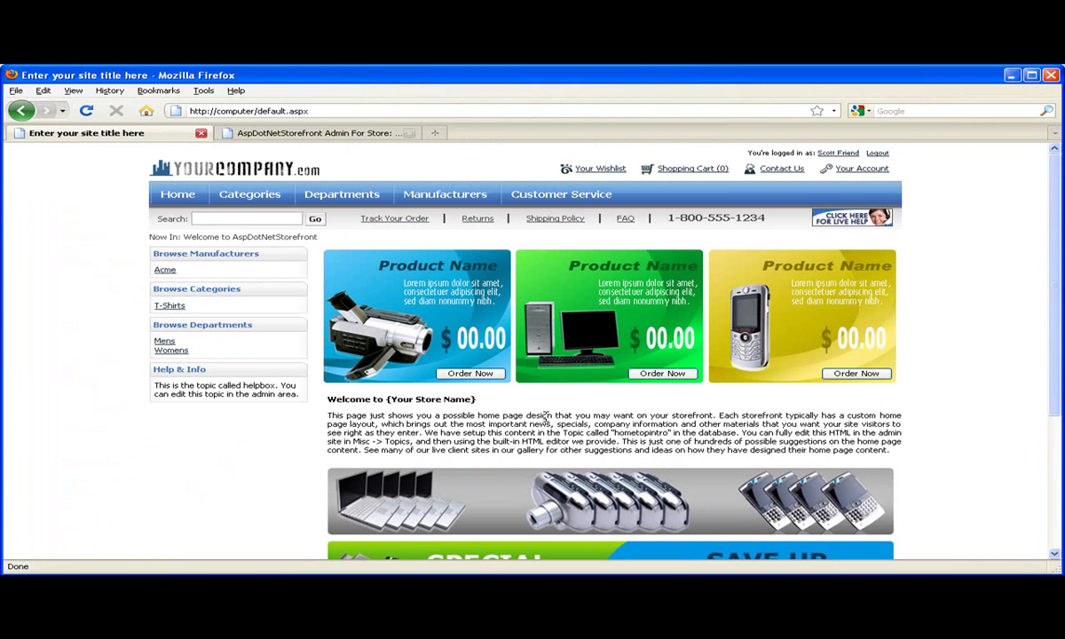
- Open the hometopintro topic from the admin Topic List and switch its description to HTML view
{"action": "left_click", "coordinate": [371, 133]}
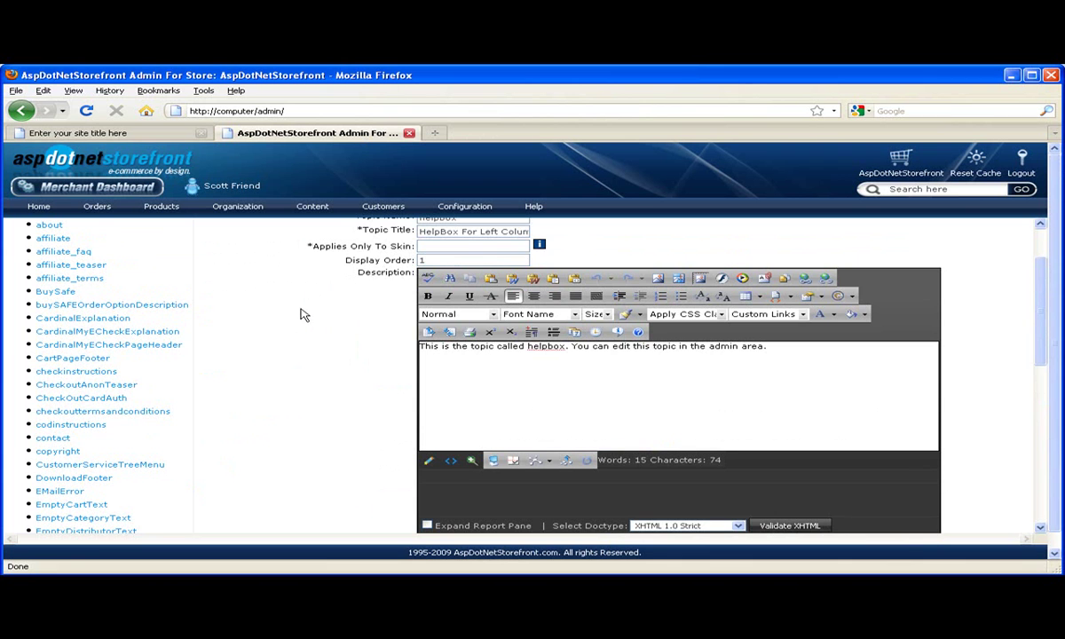
{"action": "scroll", "coordinate": [293, 314], "scroll_direction": "down", "scroll_amount": 1}
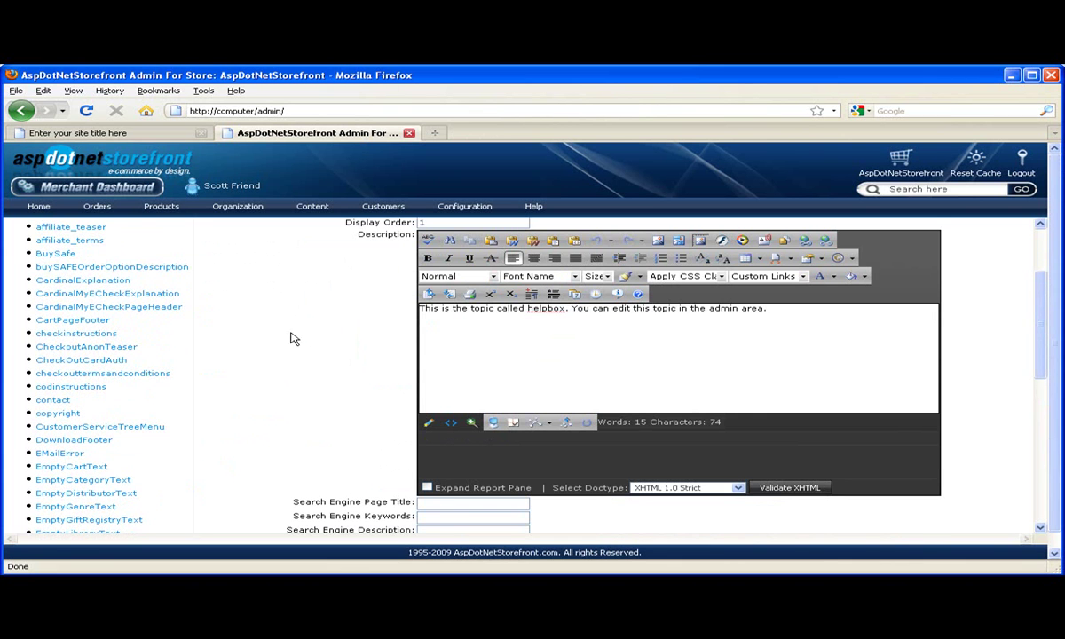
{"action": "scroll", "coordinate": [269, 359], "scroll_direction": "down", "scroll_amount": 5}
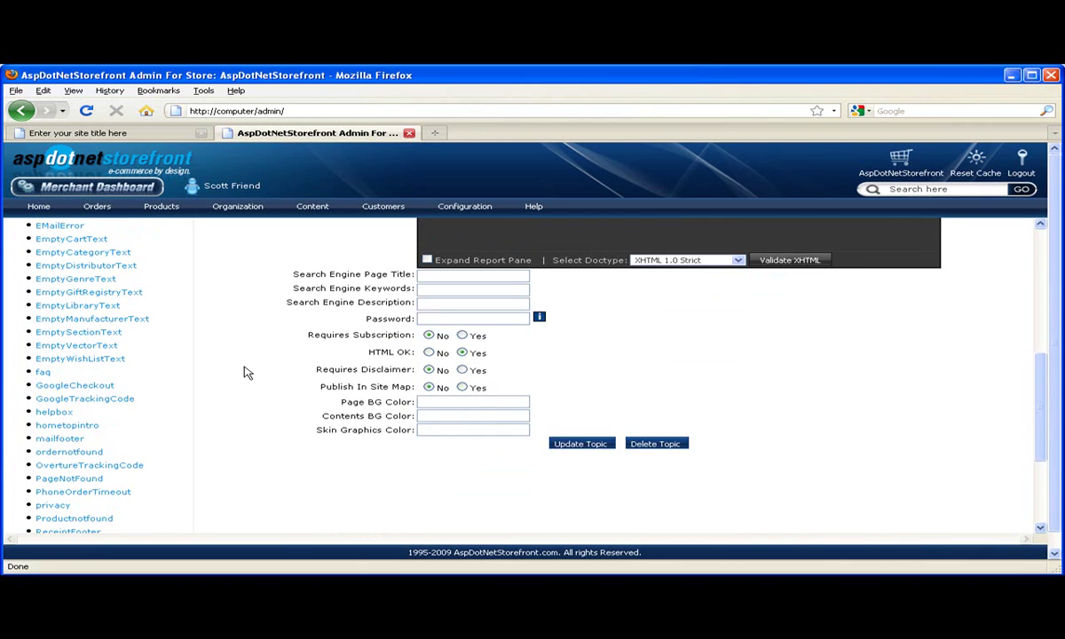
{"action": "scroll", "coordinate": [233, 374], "scroll_direction": "down", "scroll_amount": 1}
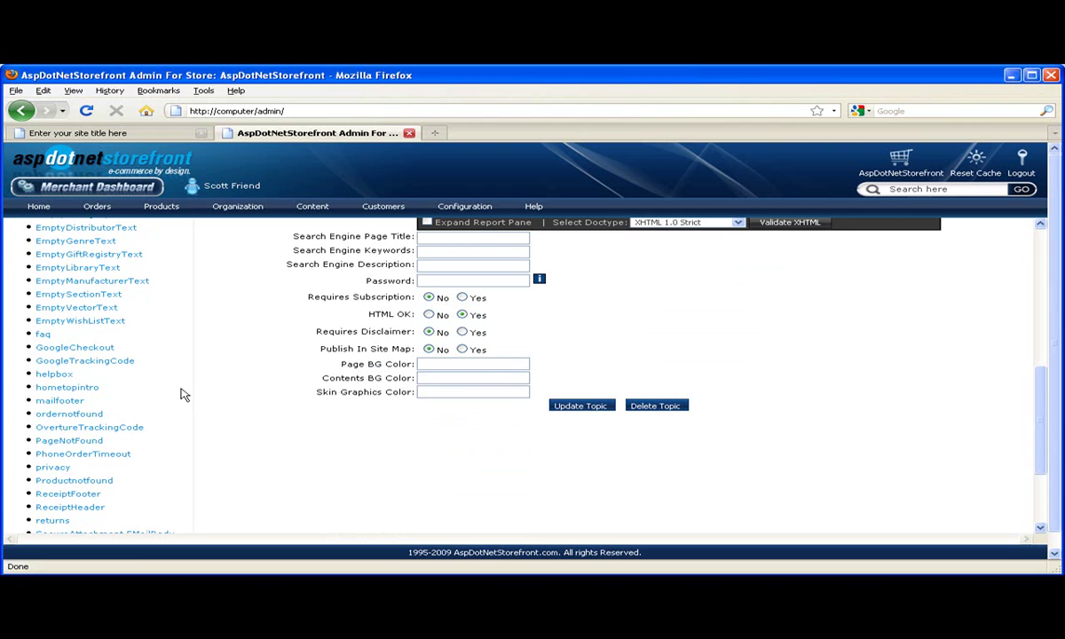
{"action": "left_click", "coordinate": [67, 388]}
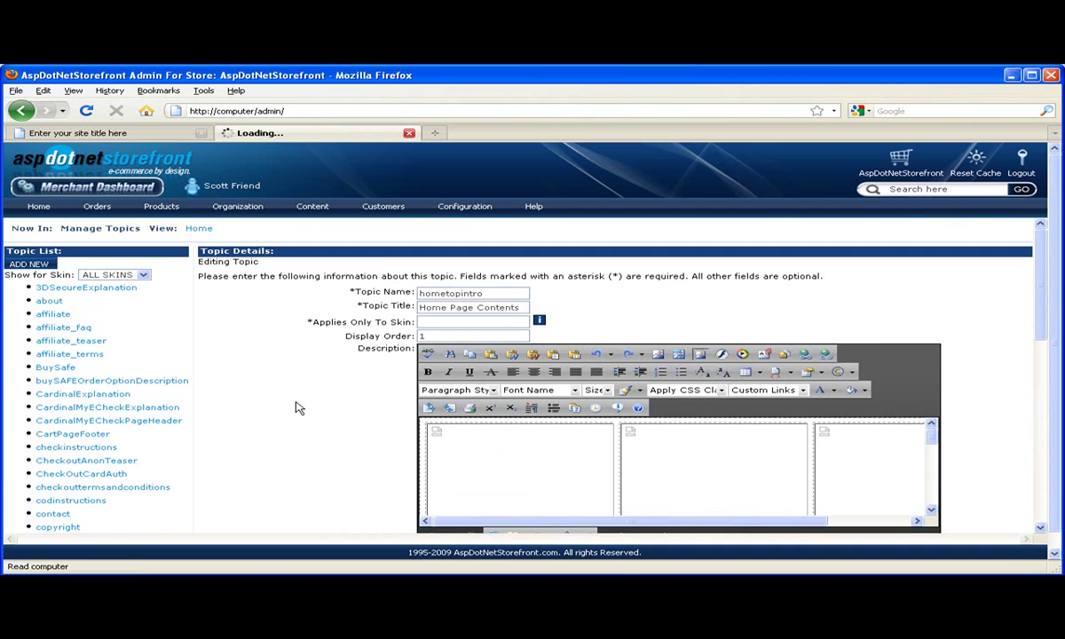
{"action": "scroll", "coordinate": [299, 408], "scroll_direction": "down", "scroll_amount": 3}
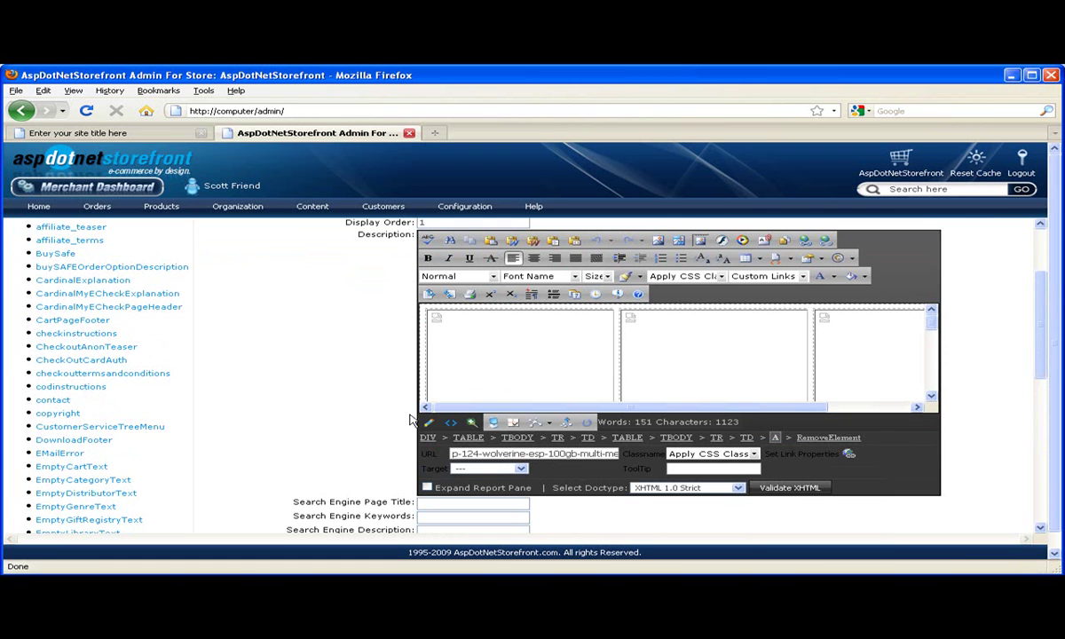
{"action": "left_click", "coordinate": [451, 424]}
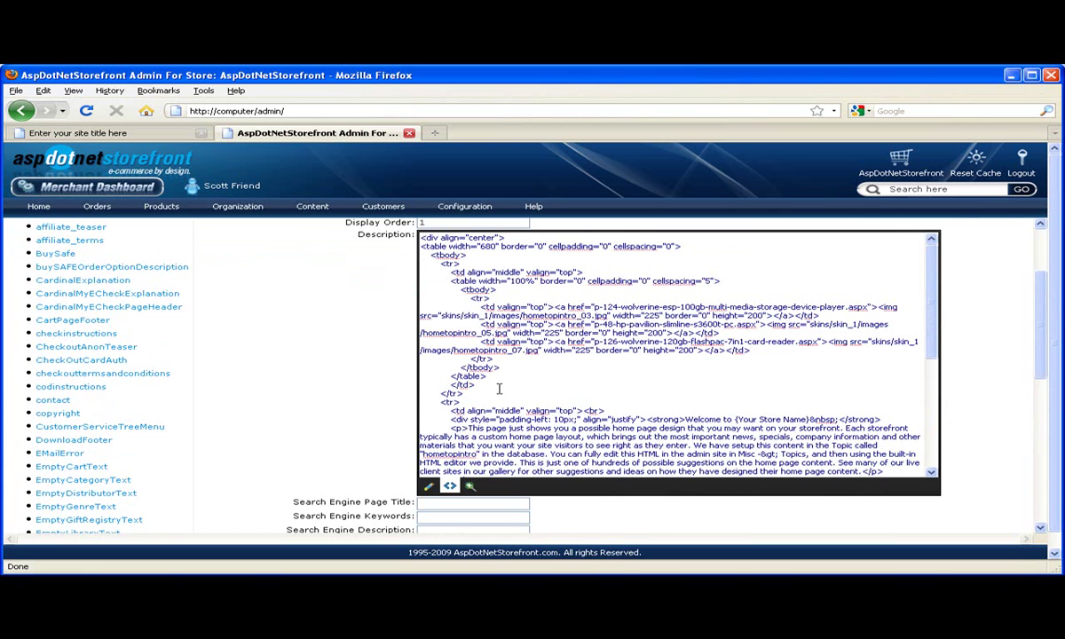
- Copy the hometopintro topic's entire original HTML source
{"action": "key", "text": "ctrl+a"}
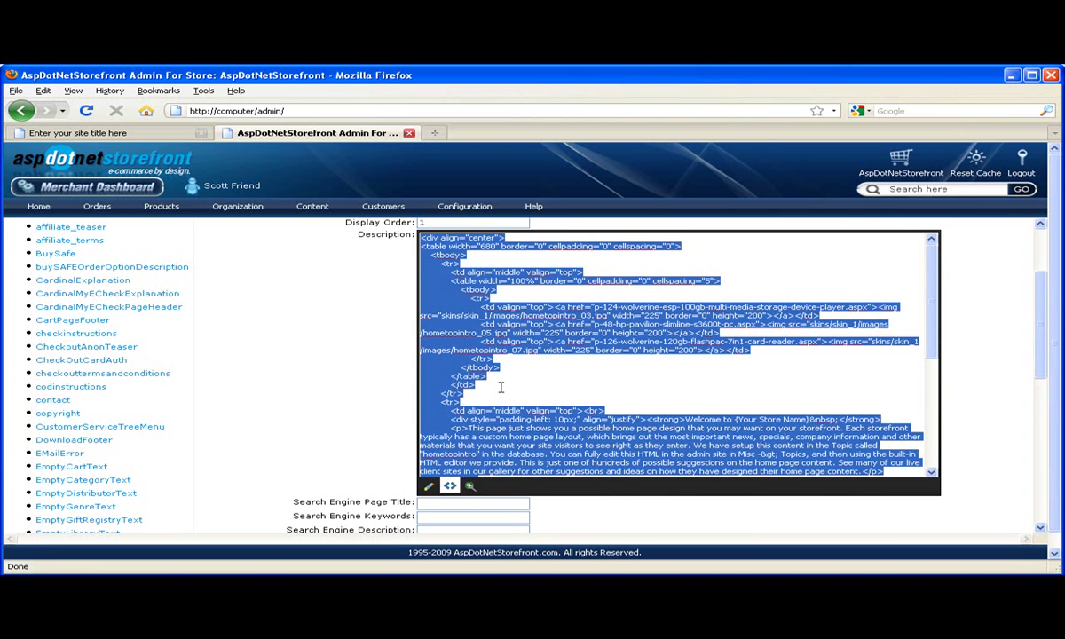
{"action": "right_click", "coordinate": [514, 356]}
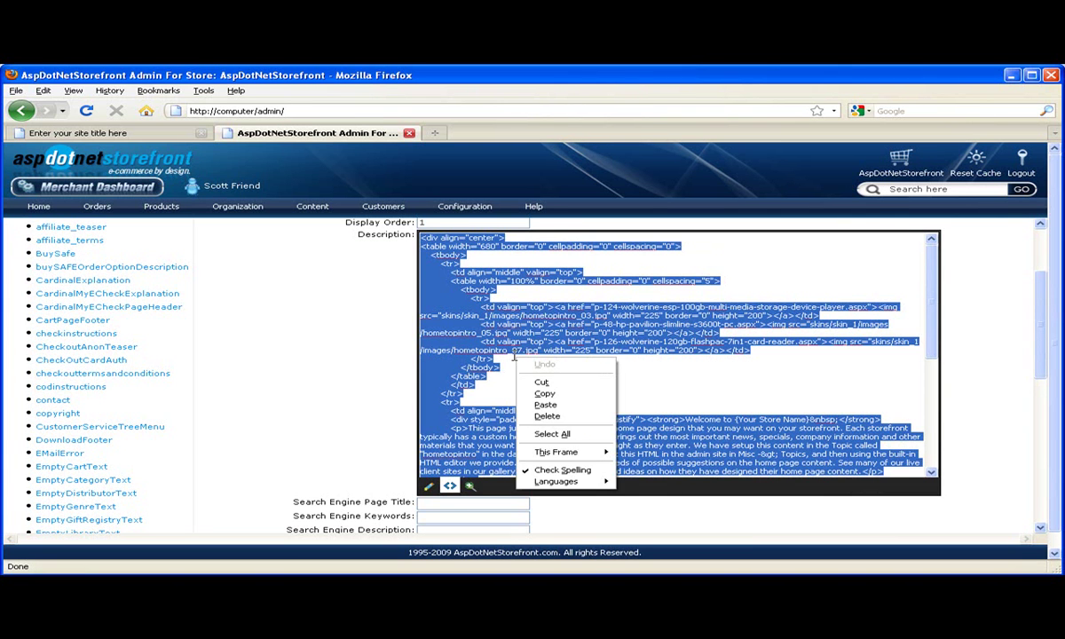
{"action": "left_click", "coordinate": [544, 396]}
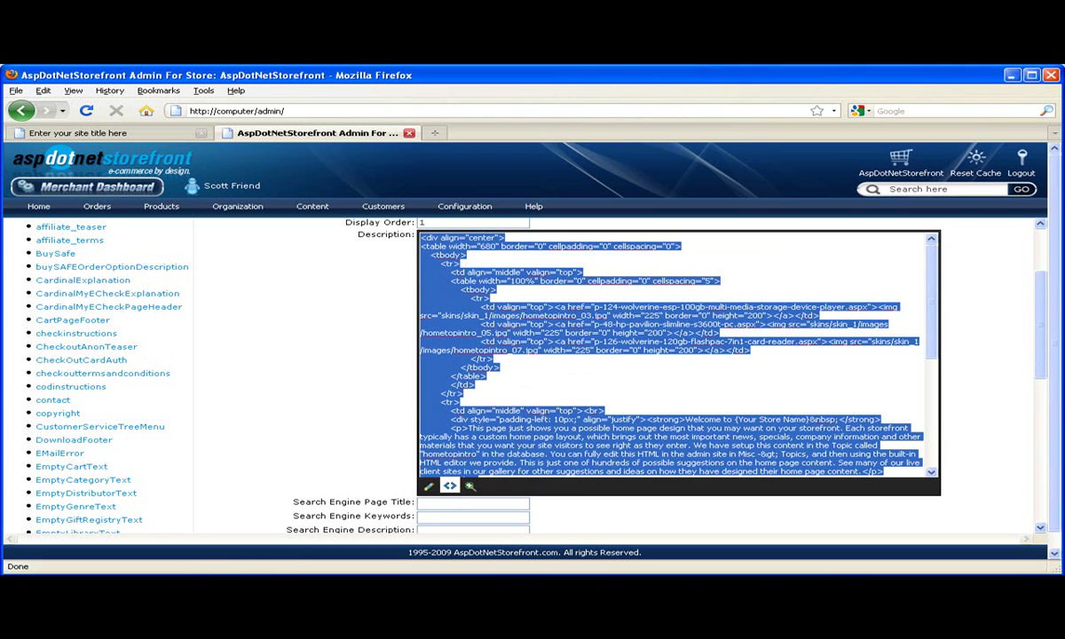
- Bring up the Notepad++ 'new 2' document holding the Welcome to the store heading and paragraphs
{"action": "key", "text": "alt+Tab"}
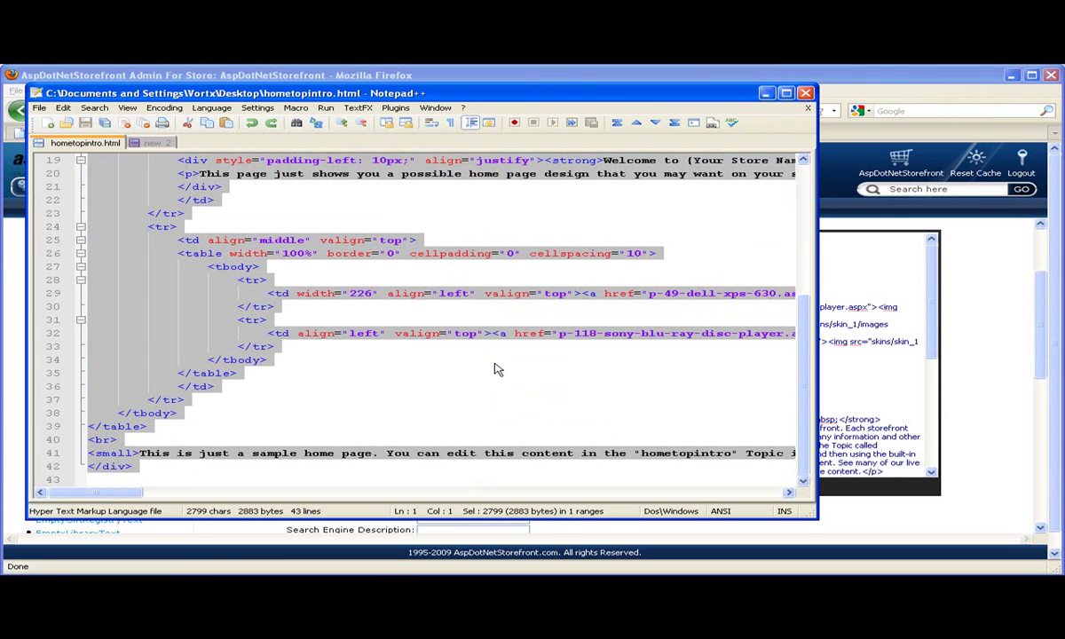
{"action": "left_click", "coordinate": [768, 93]}
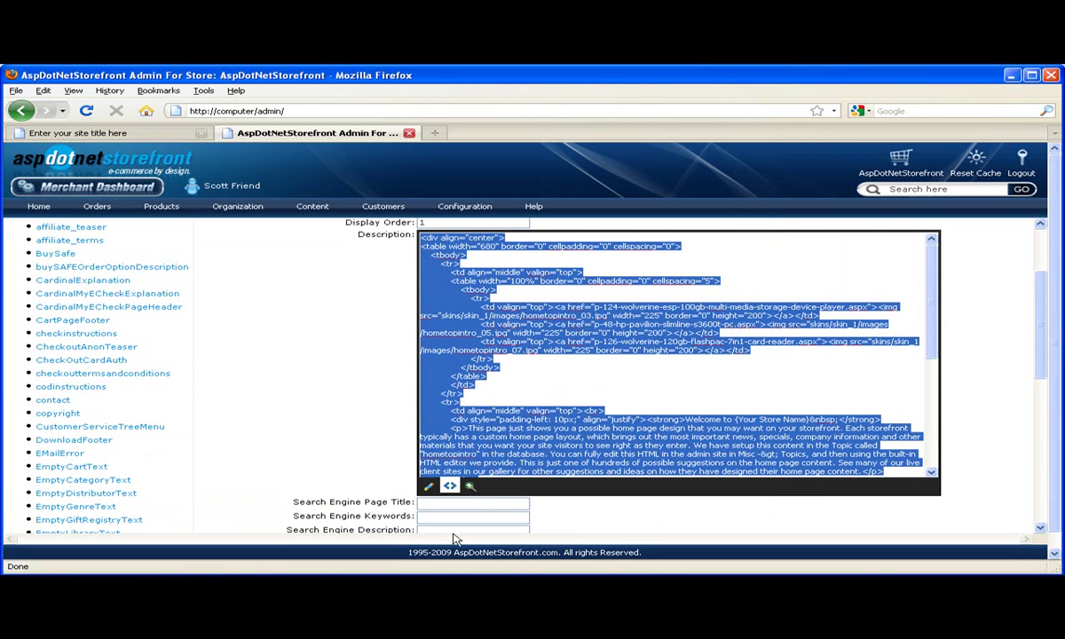
{"action": "key", "text": "alt+Tab"}
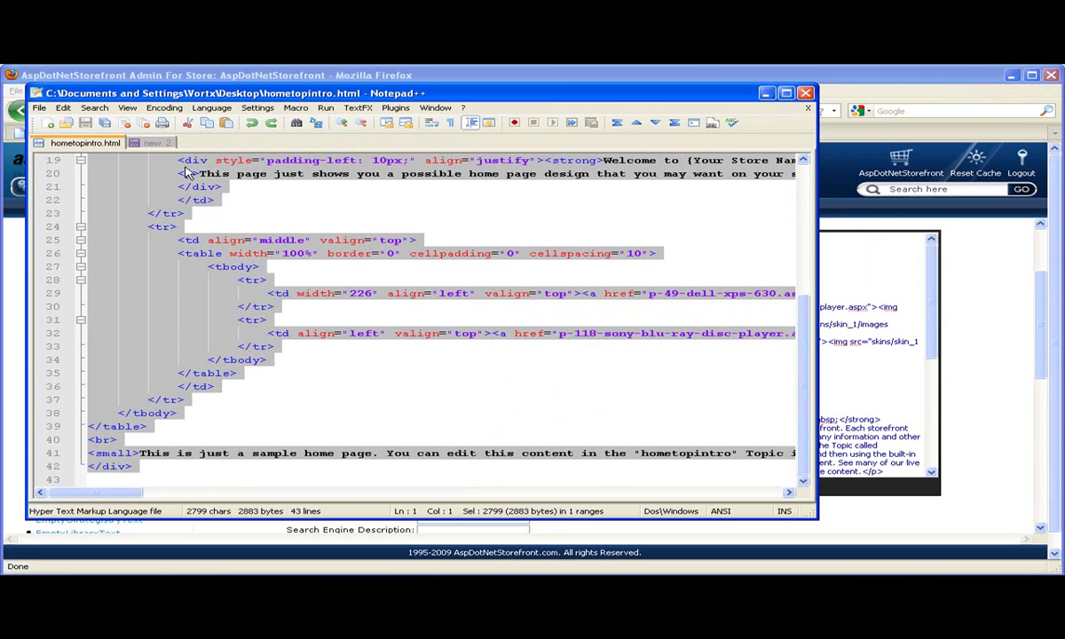
{"action": "left_click", "coordinate": [147, 143]}
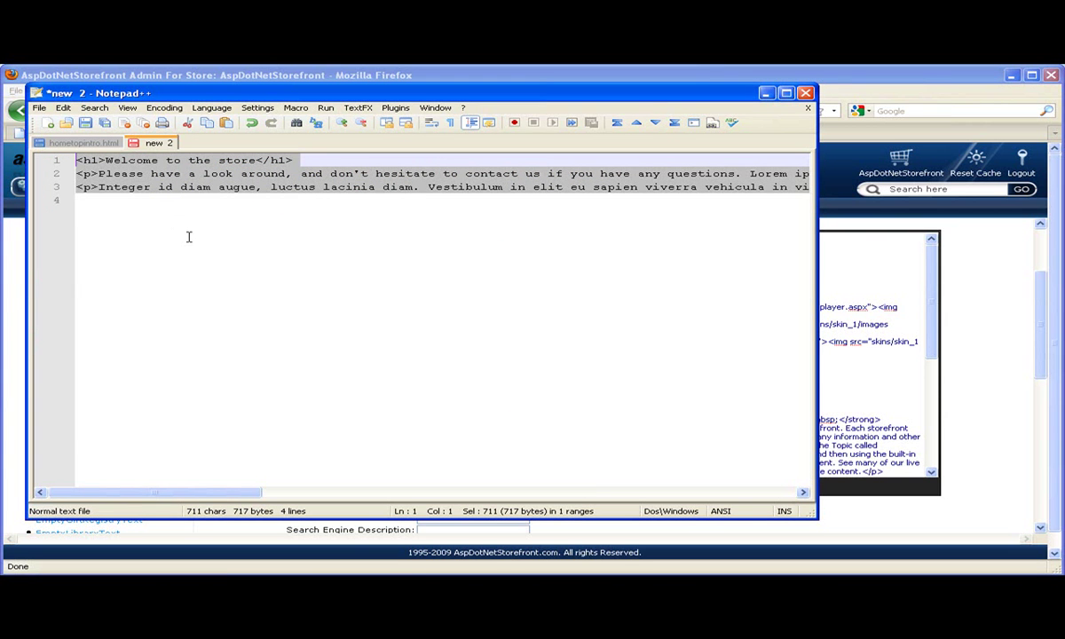
- Replace the topic's HTML with the Welcome to the store heading and two paragraphs
{"action": "left_click", "coordinate": [865, 325]}
{"action": "key", "text": "ctrl+a"}
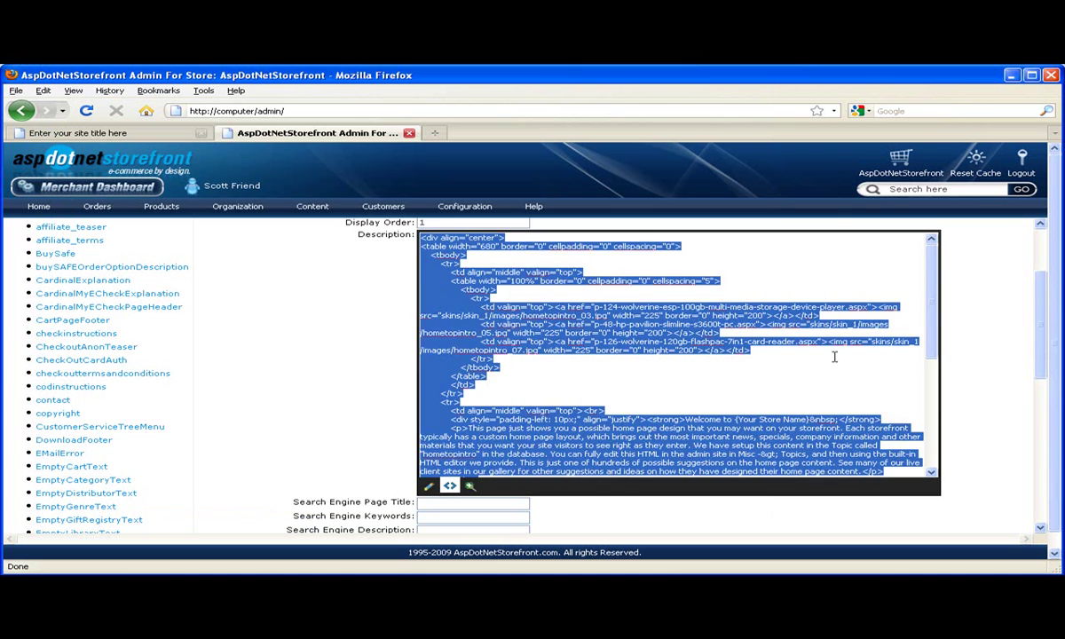
{"action": "key", "text": "Delete"}
{"action": "key", "text": "ctrl+v"}
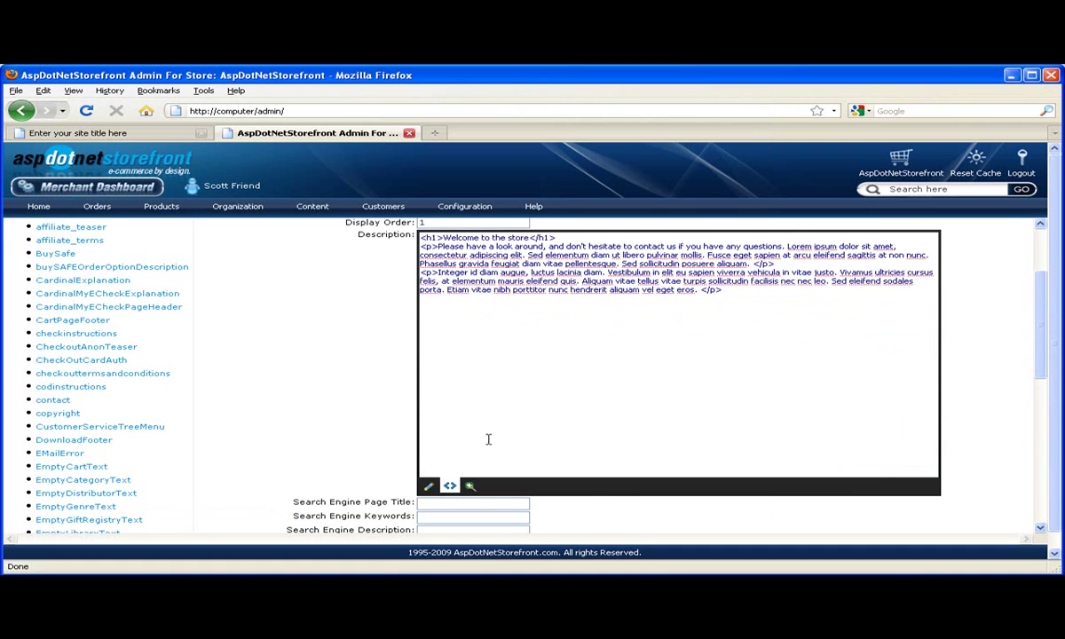
- Review the formatted content in Design view and save the topic with Update Topic
{"action": "left_click", "coordinate": [427, 488]}
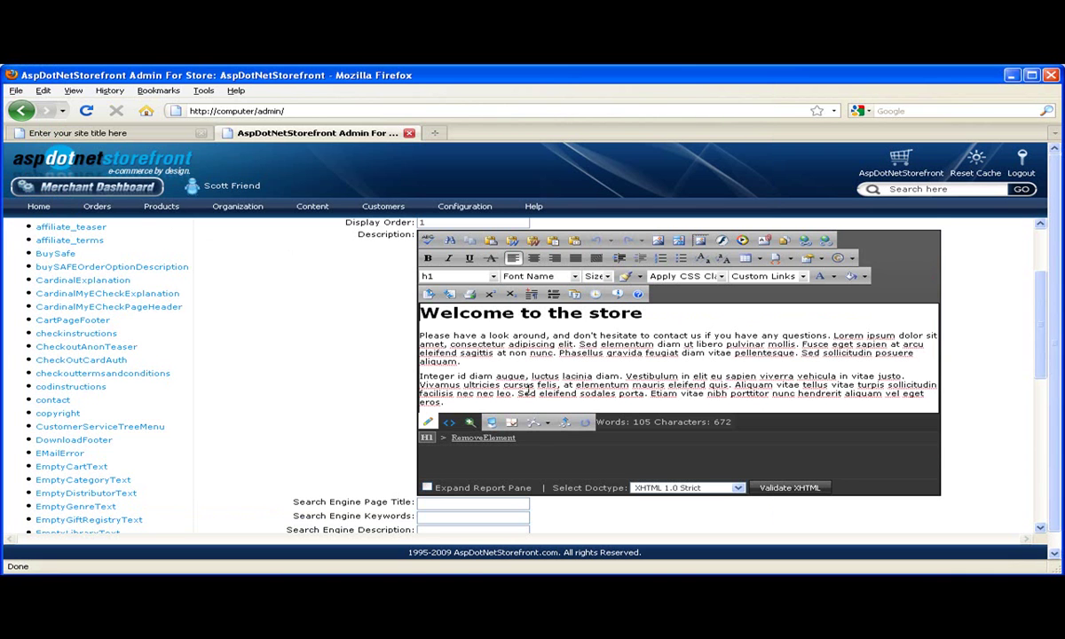
{"action": "scroll", "coordinate": [622, 378], "scroll_direction": "down", "scroll_amount": 1}
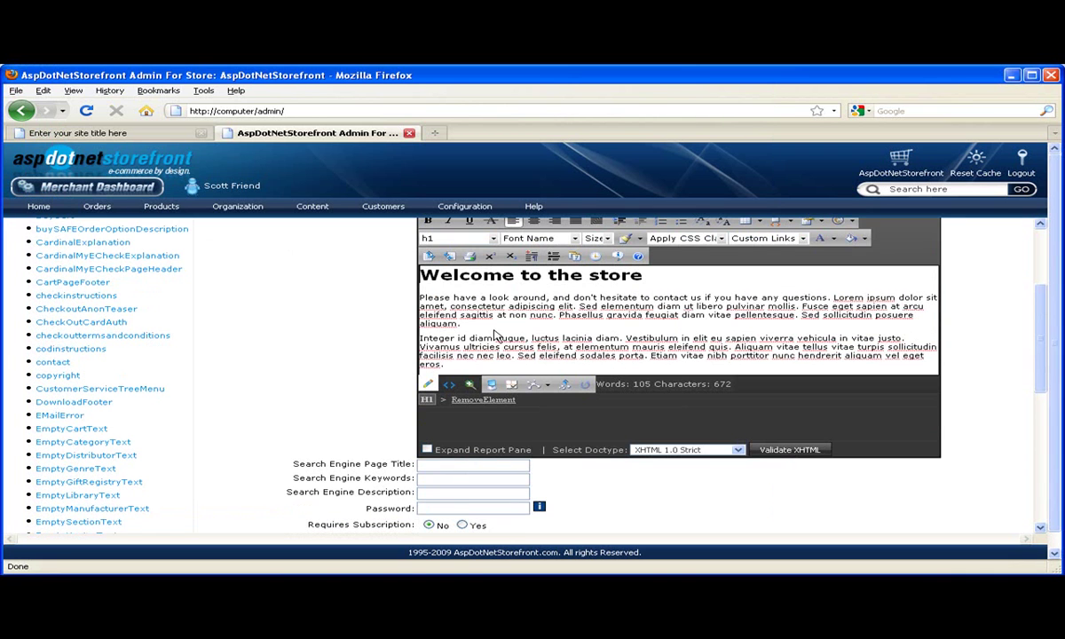
{"action": "scroll", "coordinate": [388, 373], "scroll_direction": "down", "scroll_amount": 5}
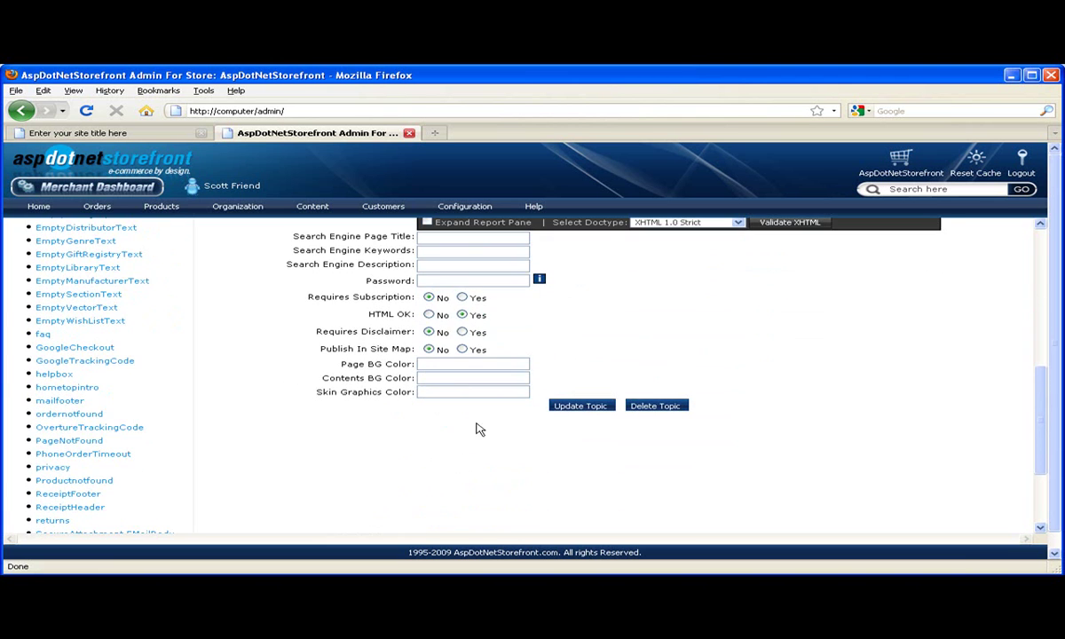
{"action": "left_click", "coordinate": [575, 410]}
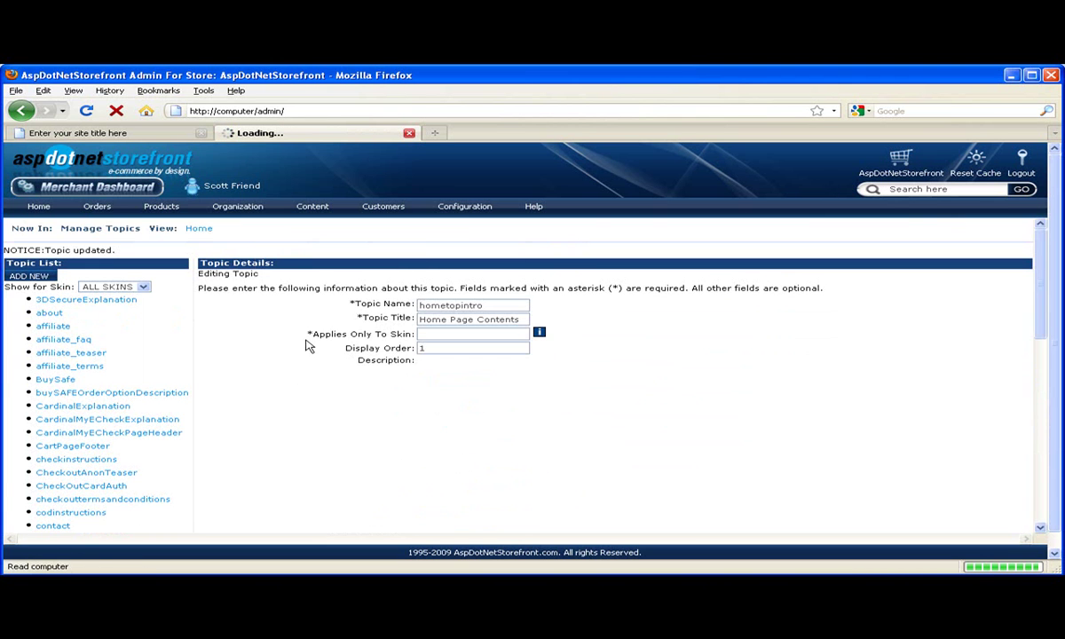
- Reload the storefront home page to see the welcome text, then select 'contact us'
{"action": "left_click", "coordinate": [159, 133]}
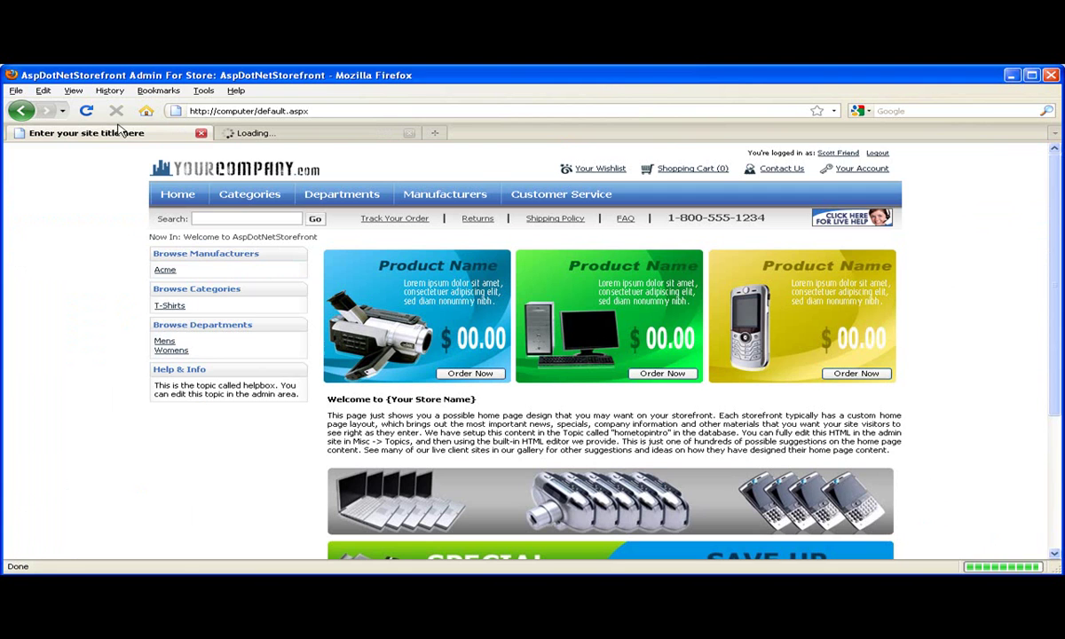
{"action": "left_click", "coordinate": [86, 110]}
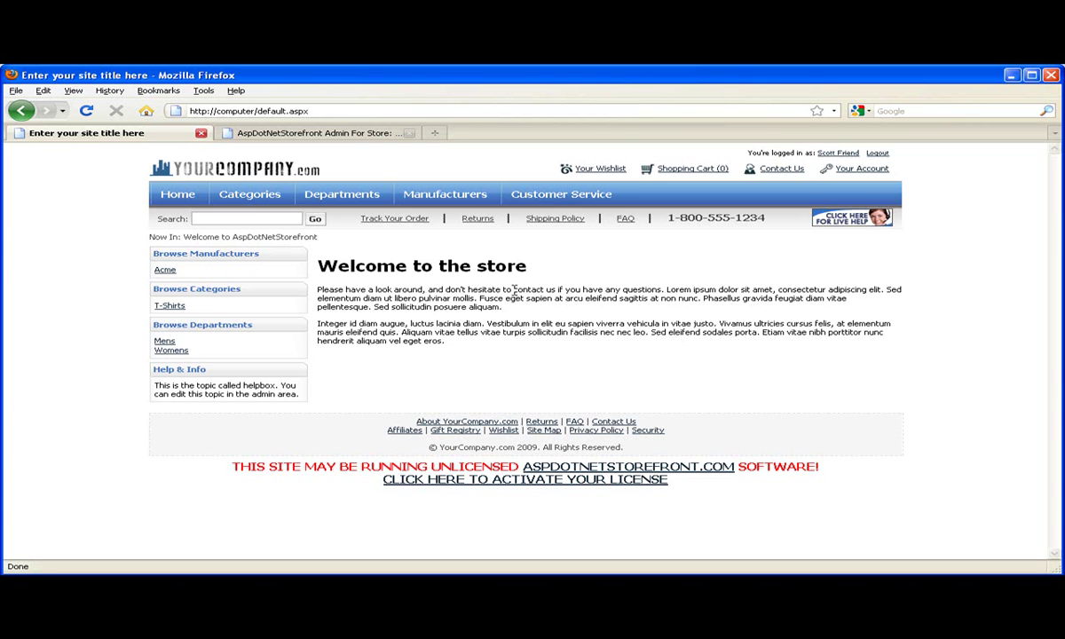
{"action": "left_click_drag", "start_coordinate": [513, 290], "coordinate": [557, 293]}
- Select 'contact us' in the hometopintro editor and open the Hyperlink Manager for it
{"action": "left_click", "coordinate": [323, 133]}
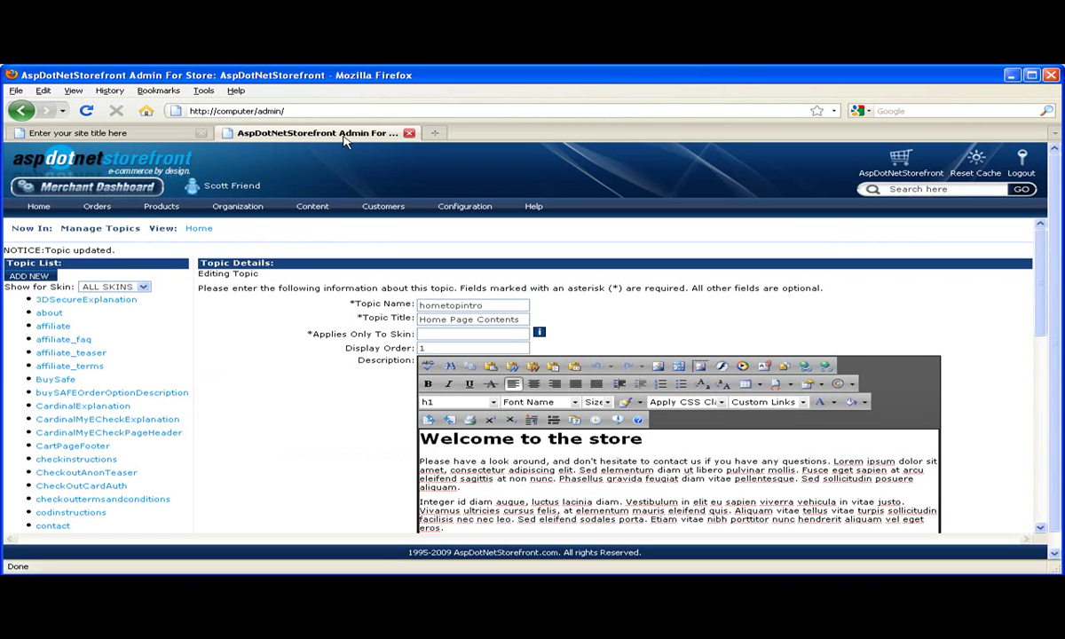
{"action": "scroll", "coordinate": [369, 393], "scroll_direction": "down", "scroll_amount": 2}
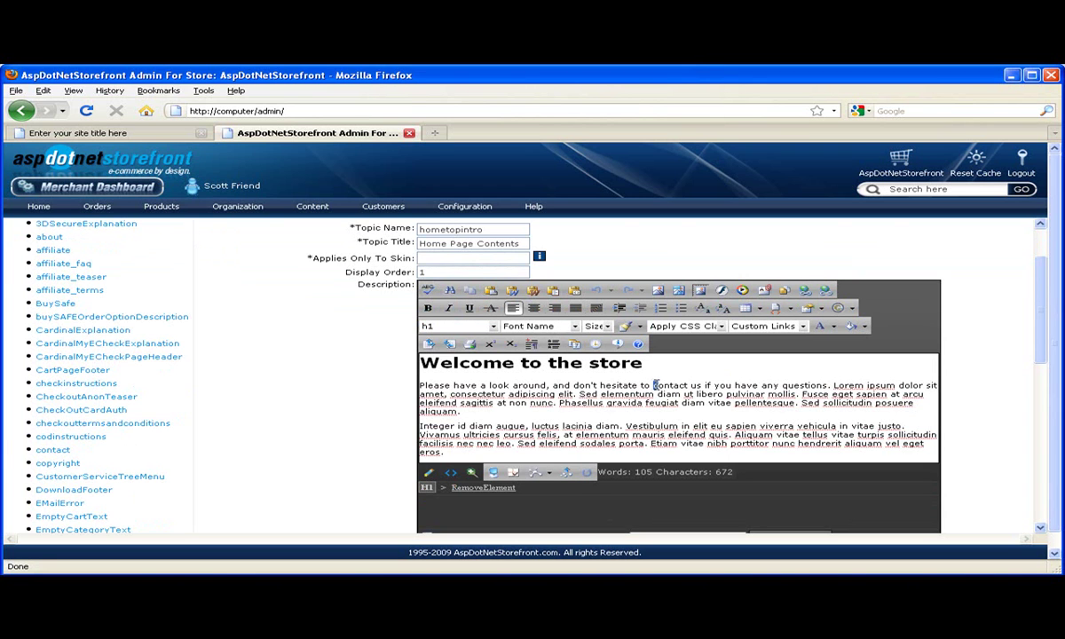
{"action": "left_click_drag", "start_coordinate": [654, 386], "coordinate": [694, 390]}
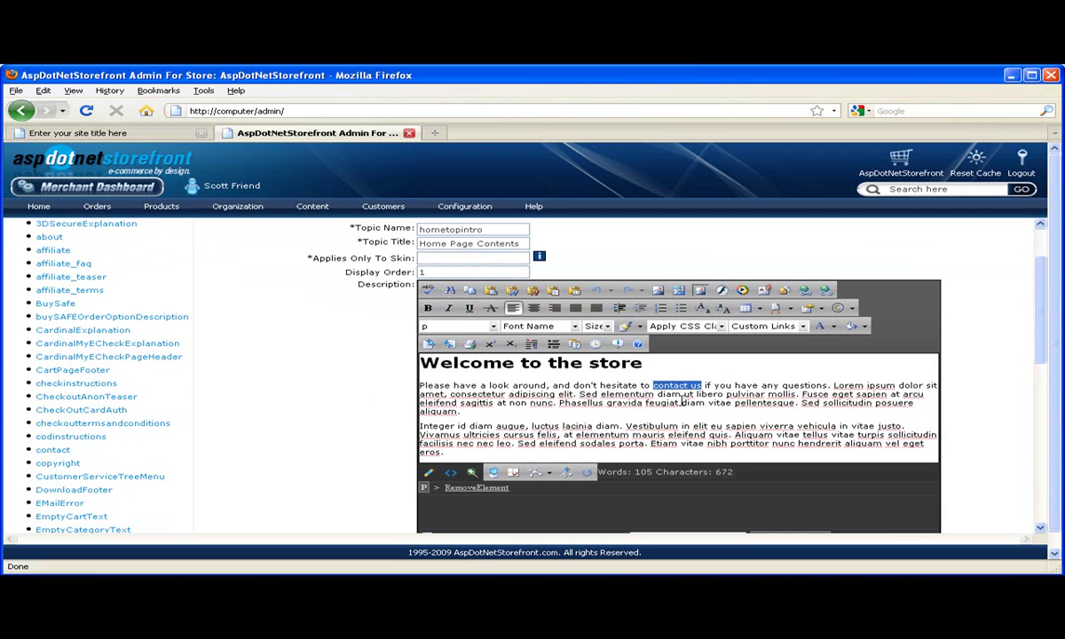
{"action": "left_click", "coordinate": [805, 293]}
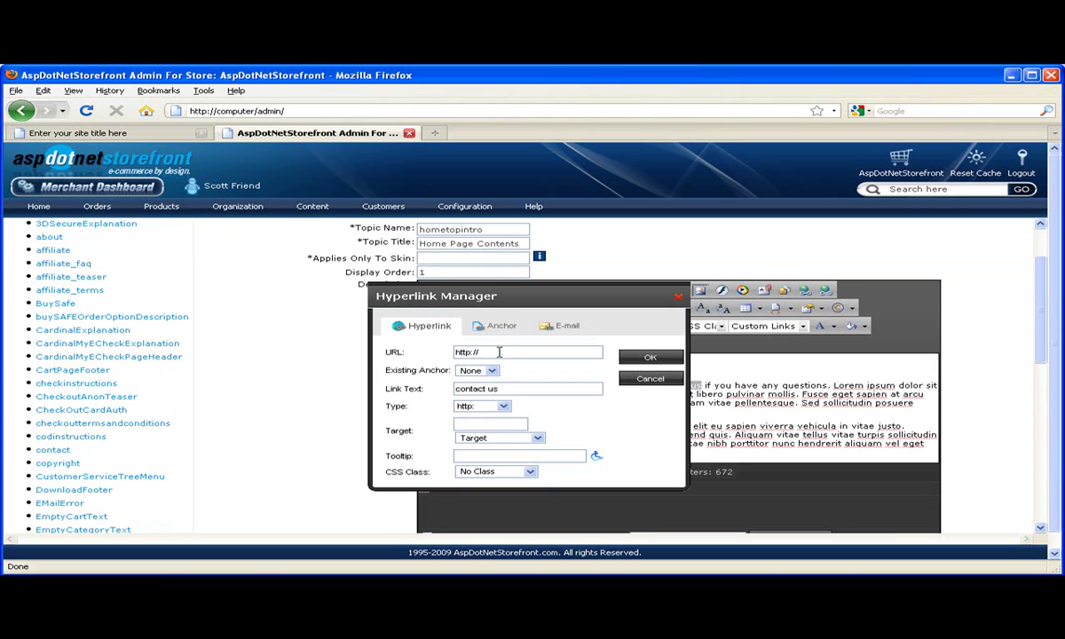
{"action": "left_click_drag", "start_coordinate": [499, 352], "coordinate": [446, 355]}
{"action": "key", "text": "BackSpace"}
{"action": "type", "text": "ct.aspx"}
{"action": "left_click", "coordinate": [638, 358]}
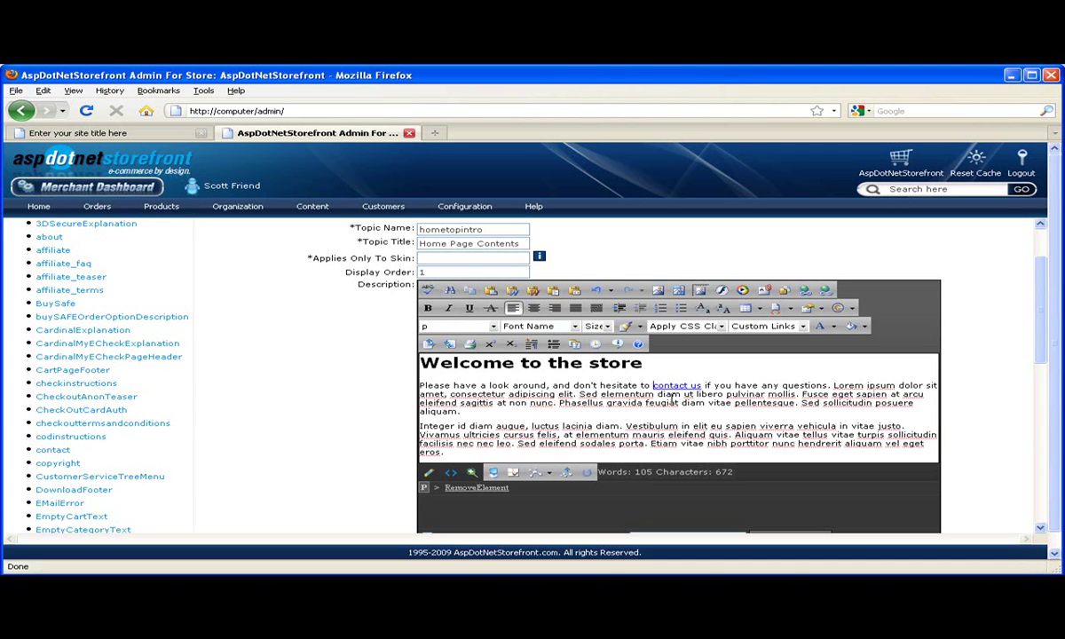
- Add an empty line after the last welcome paragraph ending in 'eros.'
{"action": "scroll", "coordinate": [554, 408], "scroll_direction": "down", "scroll_amount": 1}
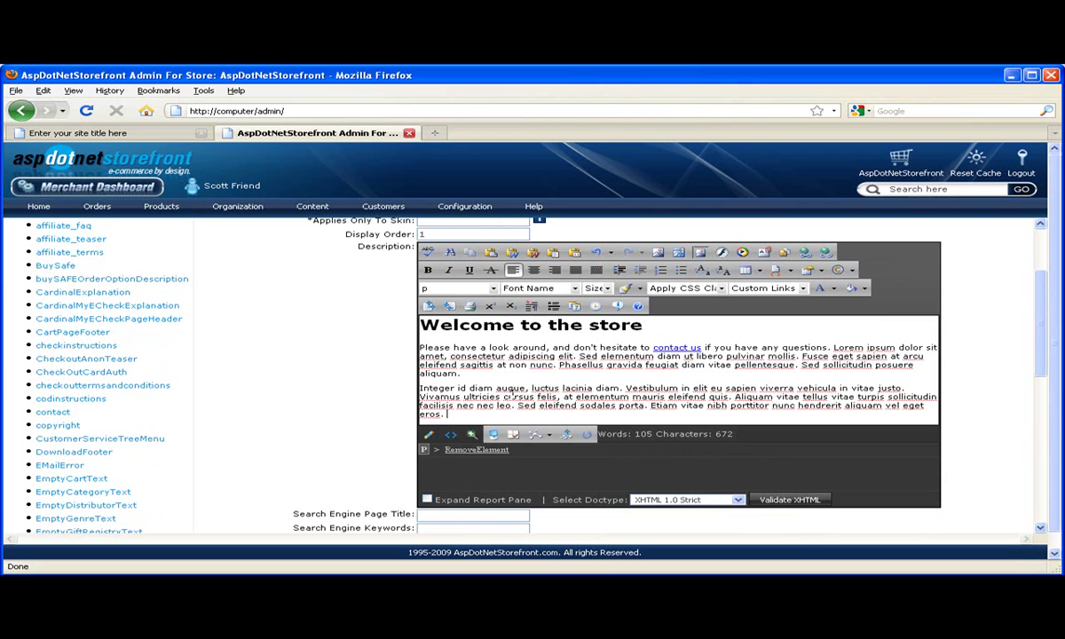
{"action": "key", "text": "Return"}
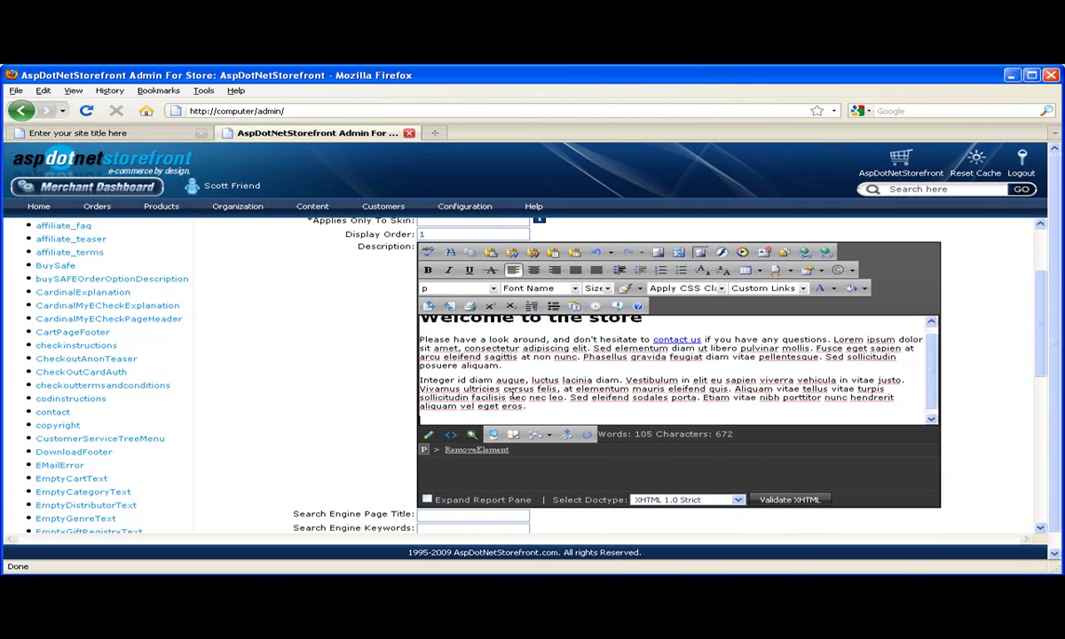
- Add a Heading 2 line reading 'Featured Products' below the welcome paragraphs
{"action": "left_click", "coordinate": [494, 291]}
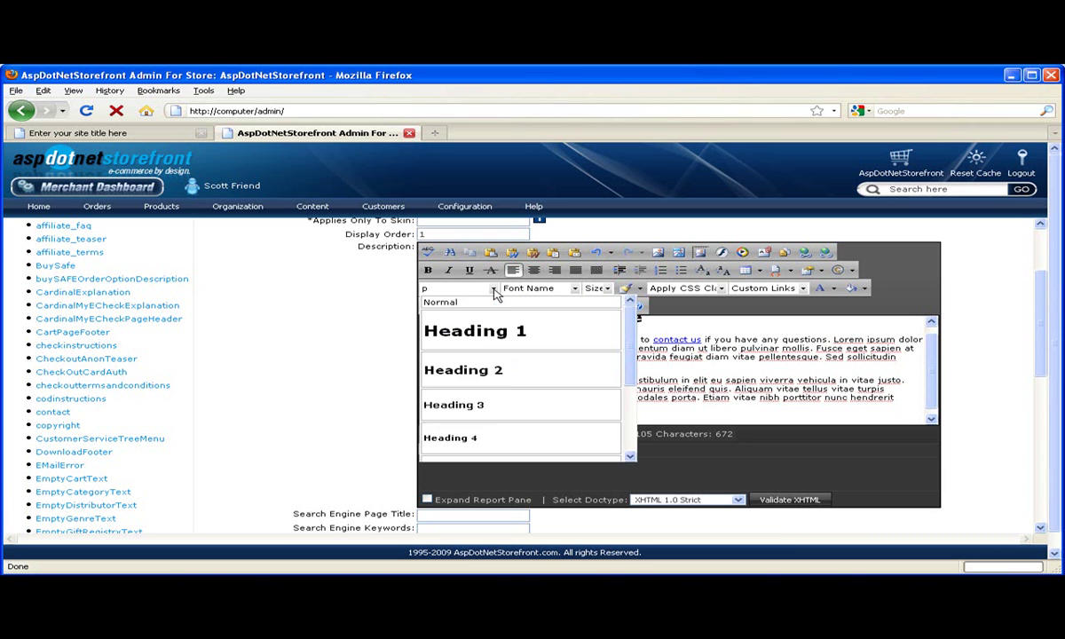
{"action": "left_click", "coordinate": [502, 376]}
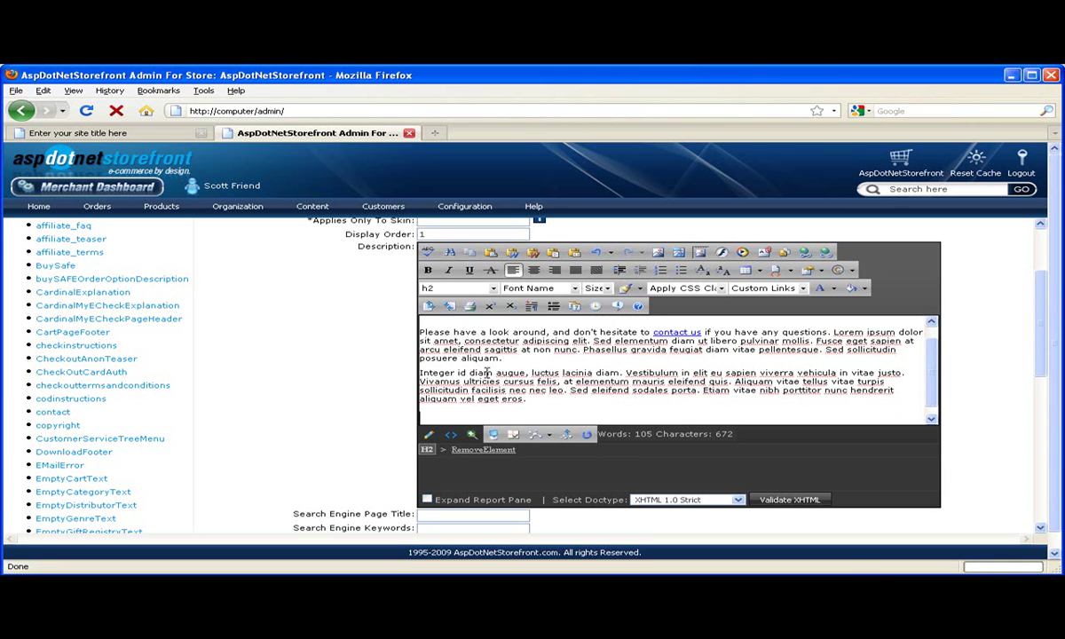
{"action": "type", "text": "Welcome to the store"}
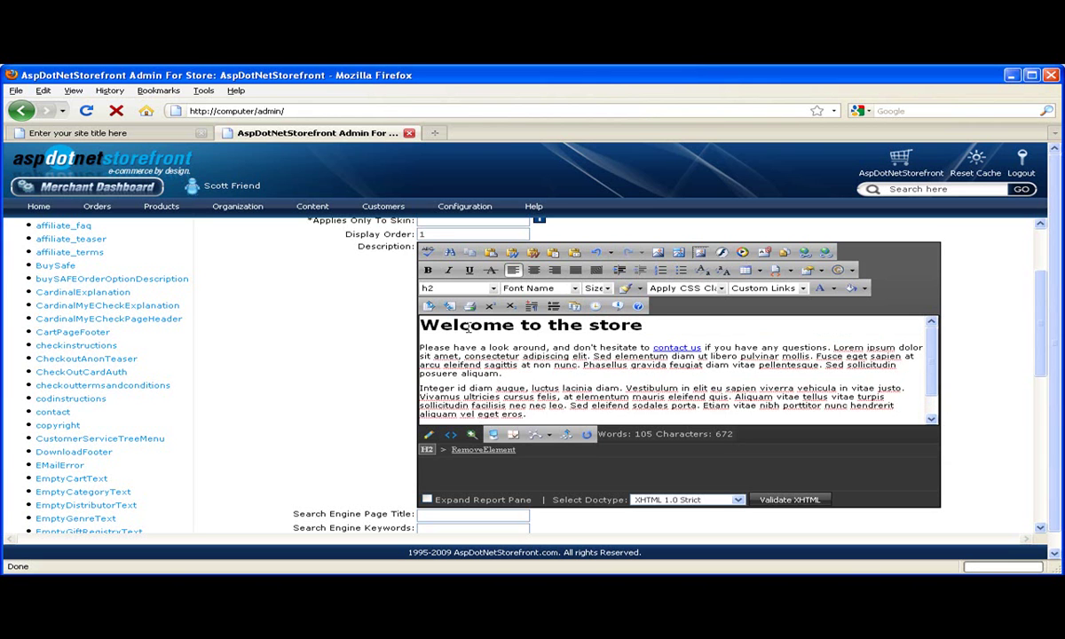
{"action": "scroll", "coordinate": [473, 344], "scroll_direction": "down", "scroll_amount": 5}
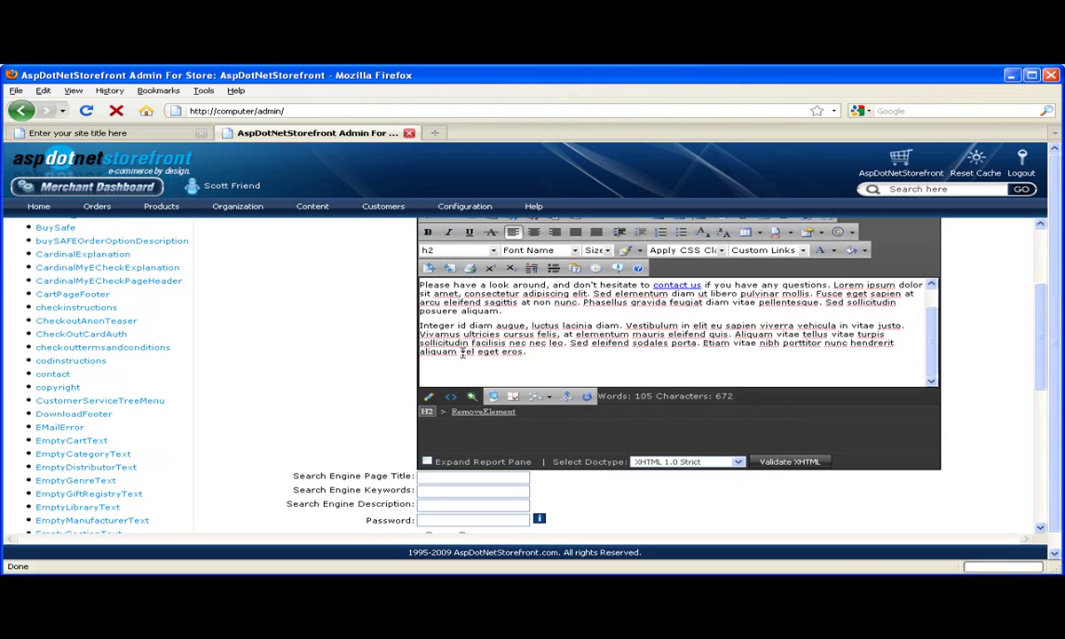
{"action": "left_click", "coordinate": [460, 363]}
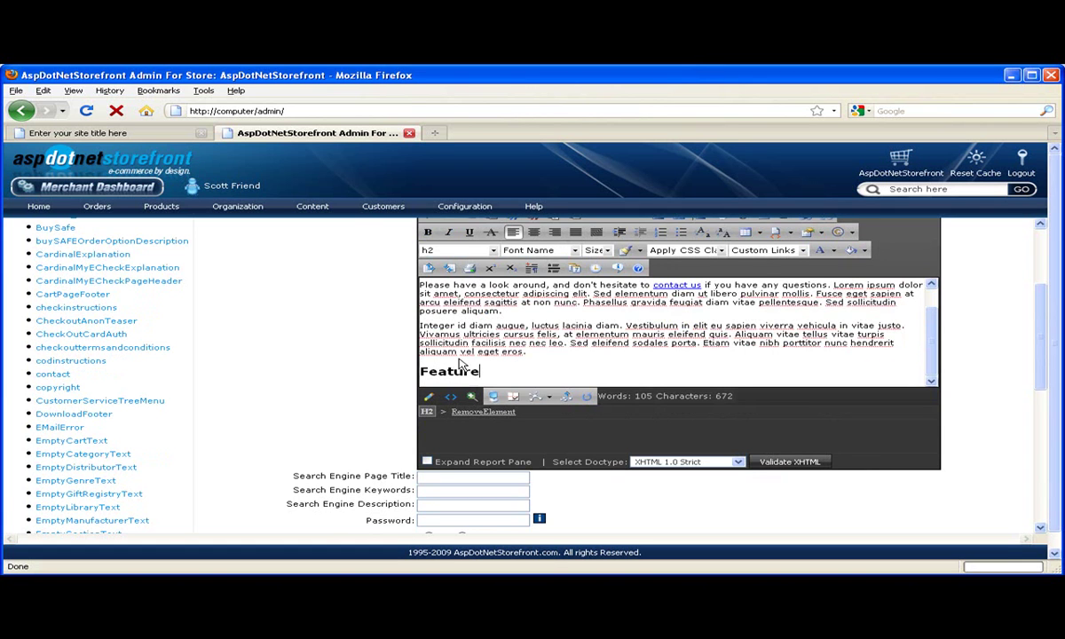
{"action": "type", "text": "Featured Products"}
{"action": "key", "text": "Return"}
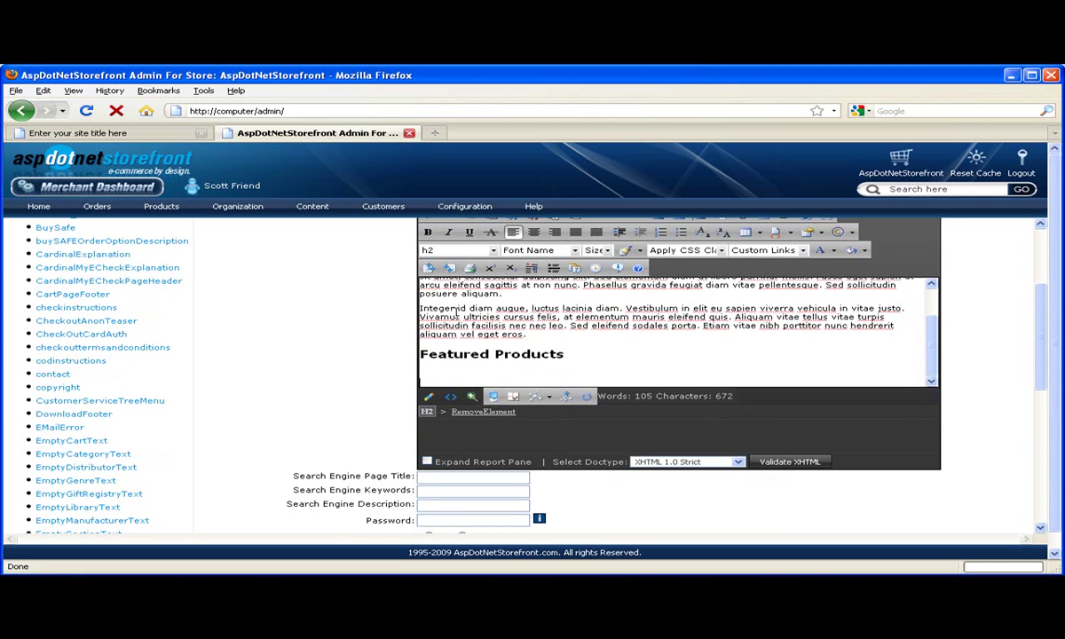
- Set the line under the Featured Products heading to the Normal paragraph style
{"action": "left_click", "coordinate": [494, 250]}
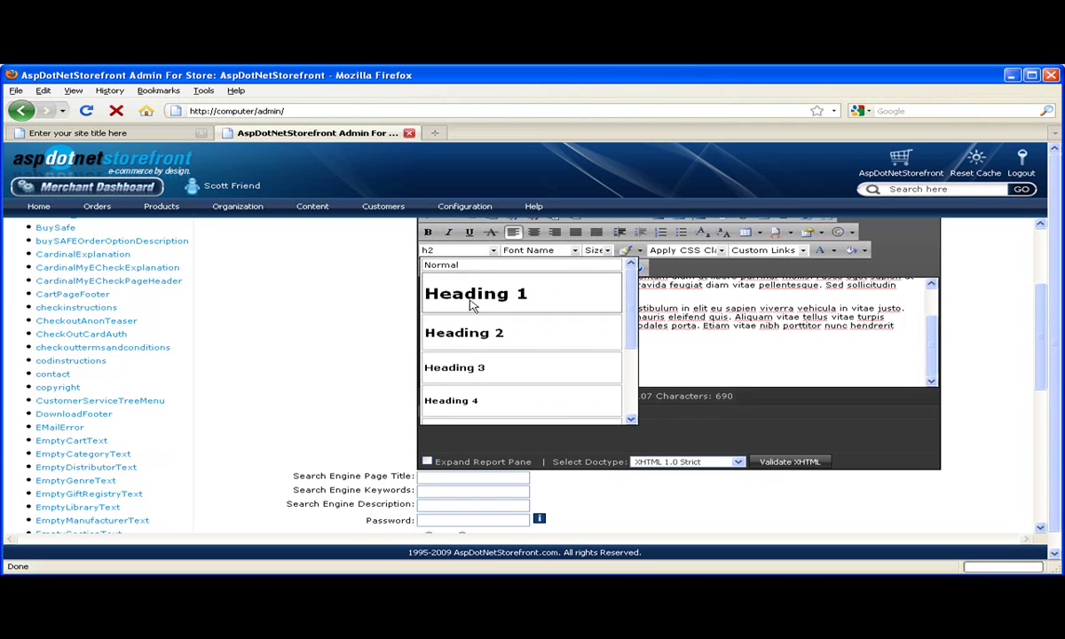
{"action": "left_click", "coordinate": [471, 266]}
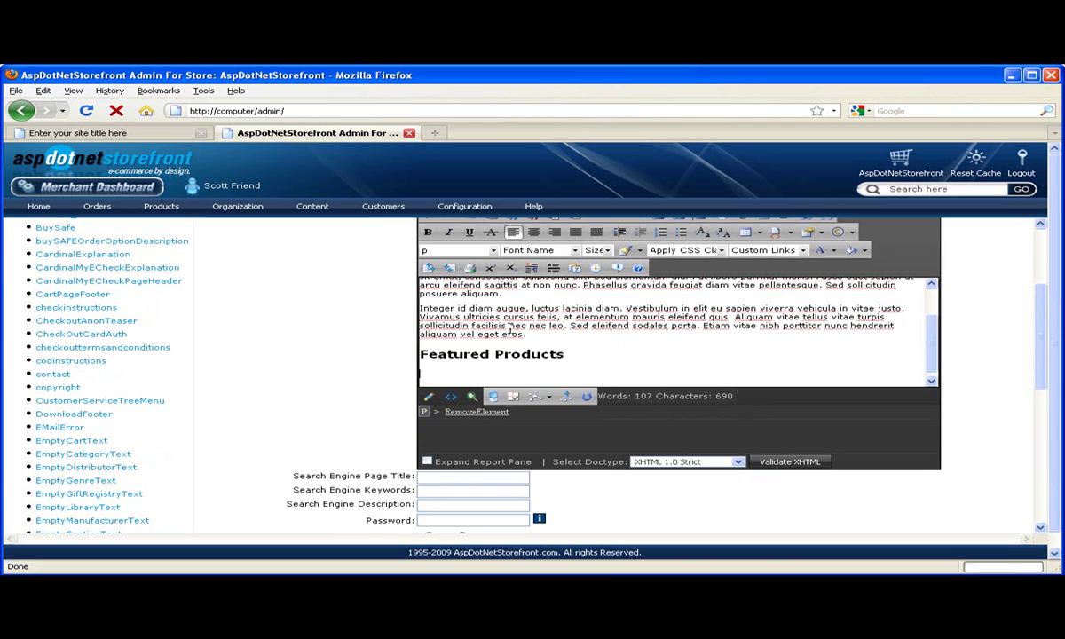
{"action": "scroll", "coordinate": [513, 333], "scroll_direction": "up", "scroll_amount": 2}
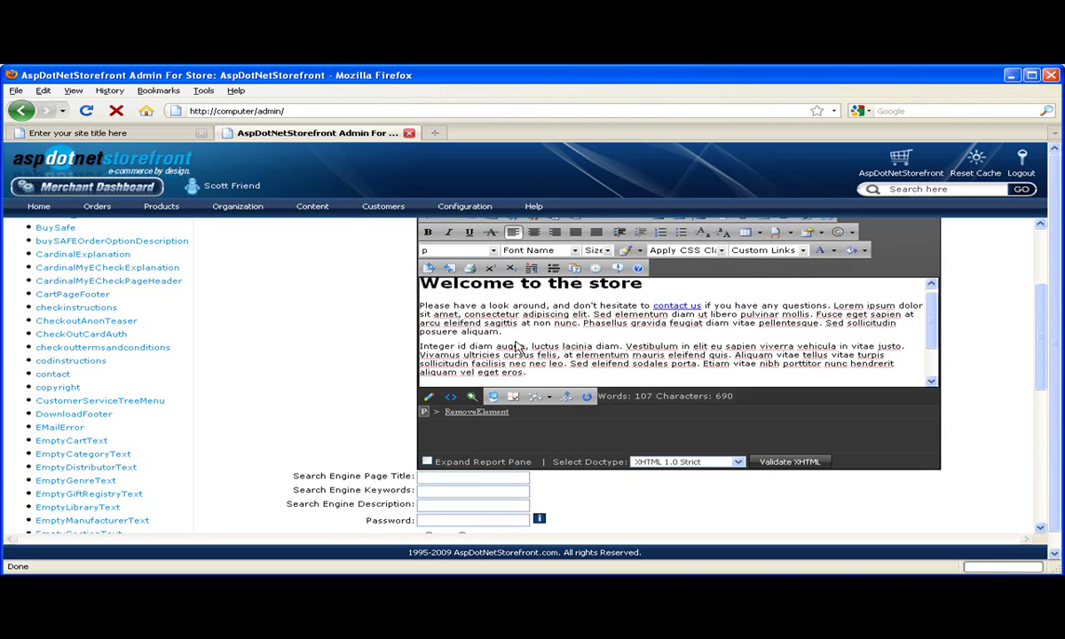
{"action": "scroll", "coordinate": [518, 346], "scroll_direction": "down", "scroll_amount": 2}
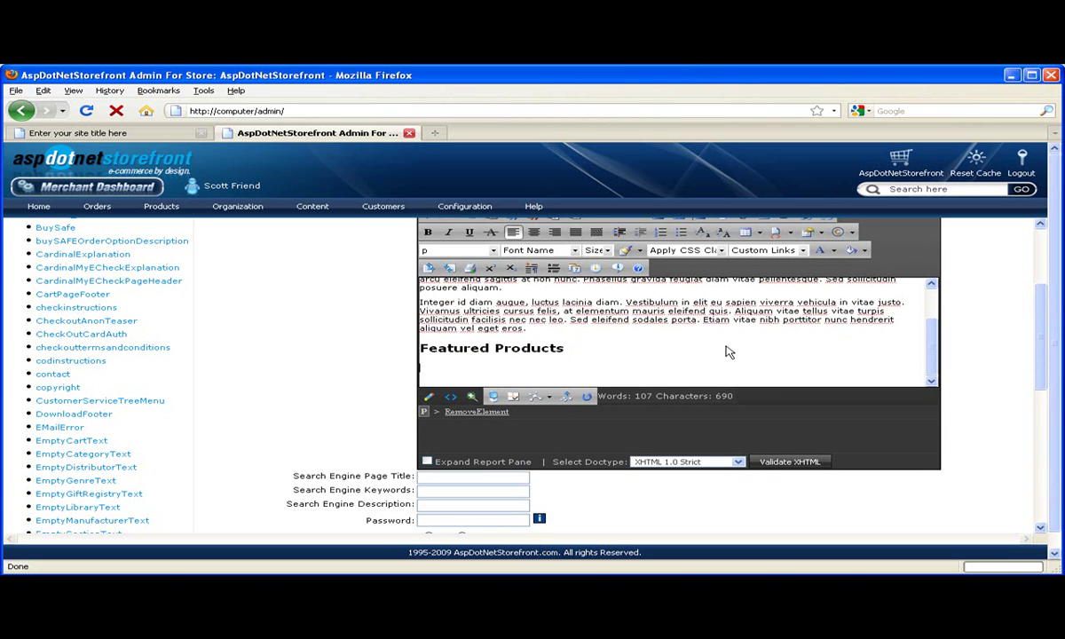
{"action": "scroll", "coordinate": [1042, 303], "scroll_direction": "up", "scroll_amount": 1}
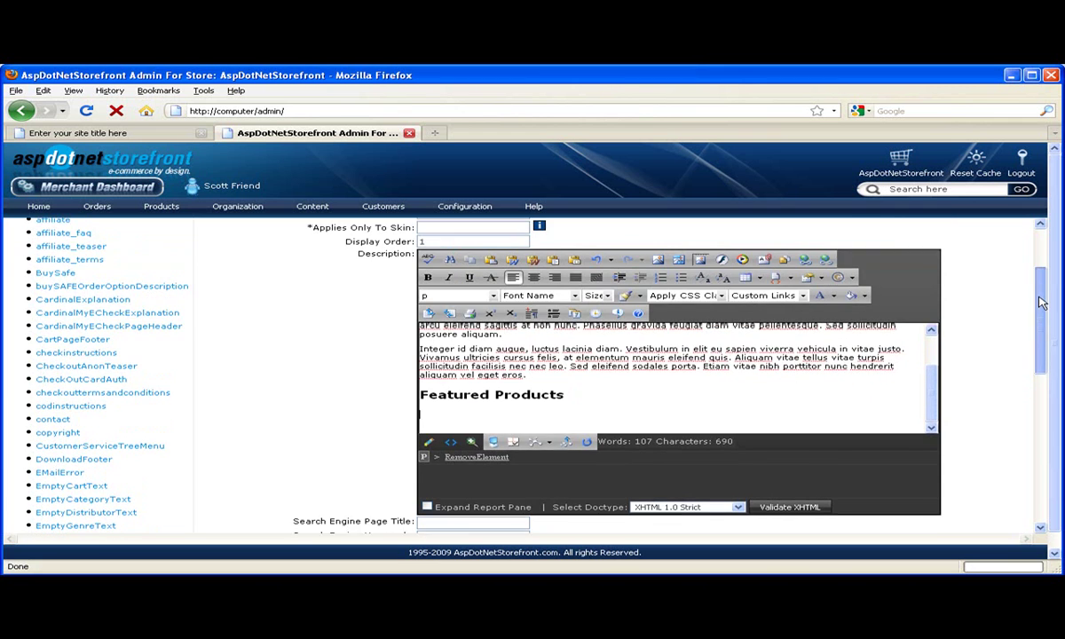
- Upload 4.jpg from the shirts folder to /images/, overwriting the existing file, and insert it under Featured Products
{"action": "left_click", "coordinate": [658, 262]}
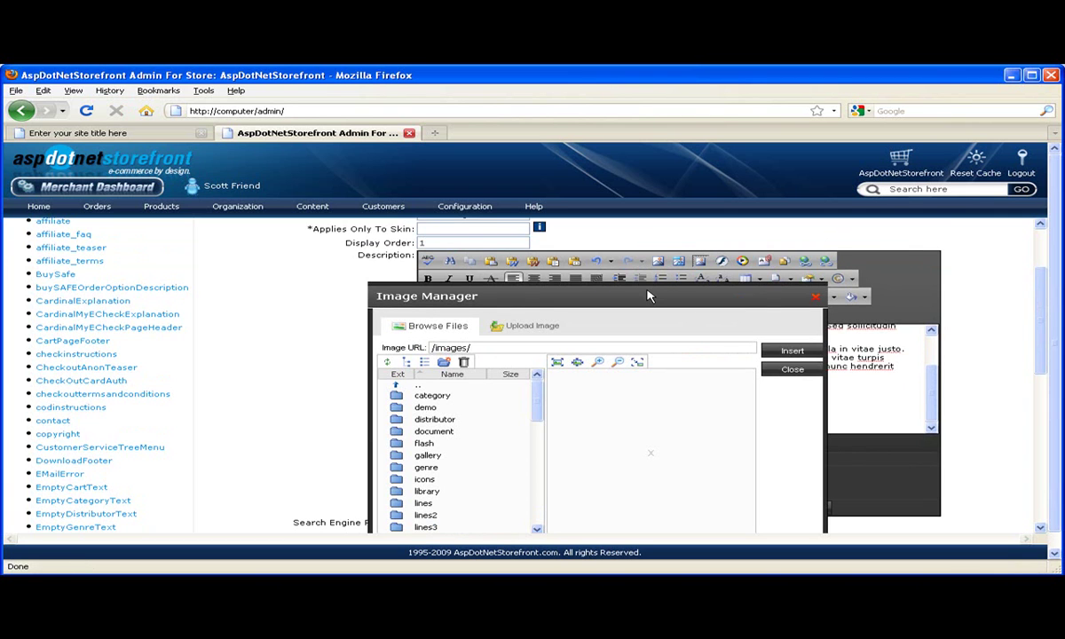
{"action": "left_click", "coordinate": [551, 328]}
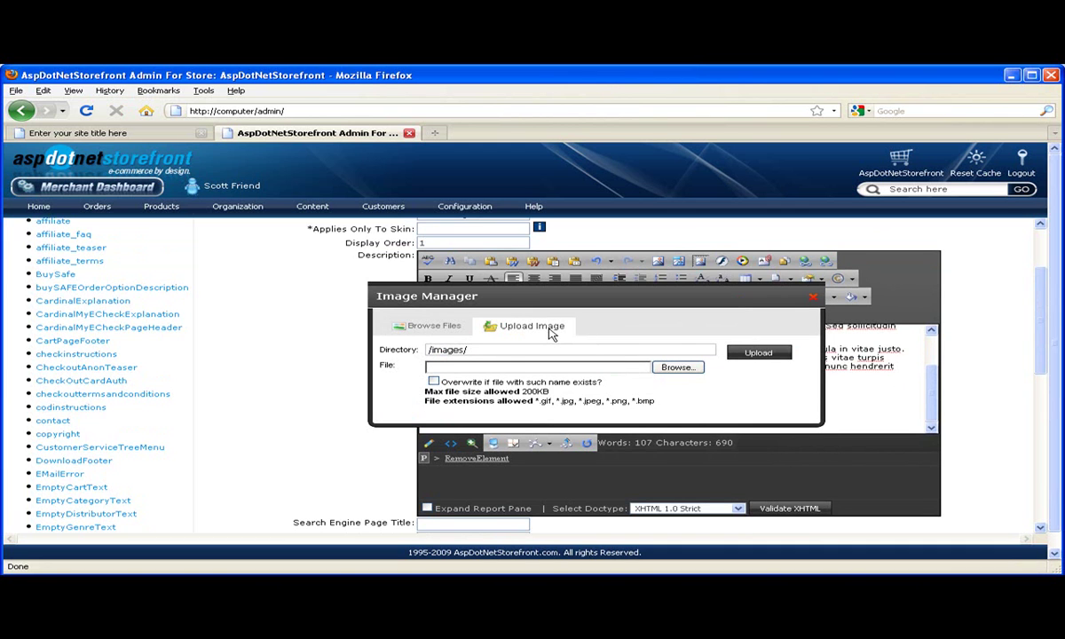
{"action": "left_click", "coordinate": [455, 328]}
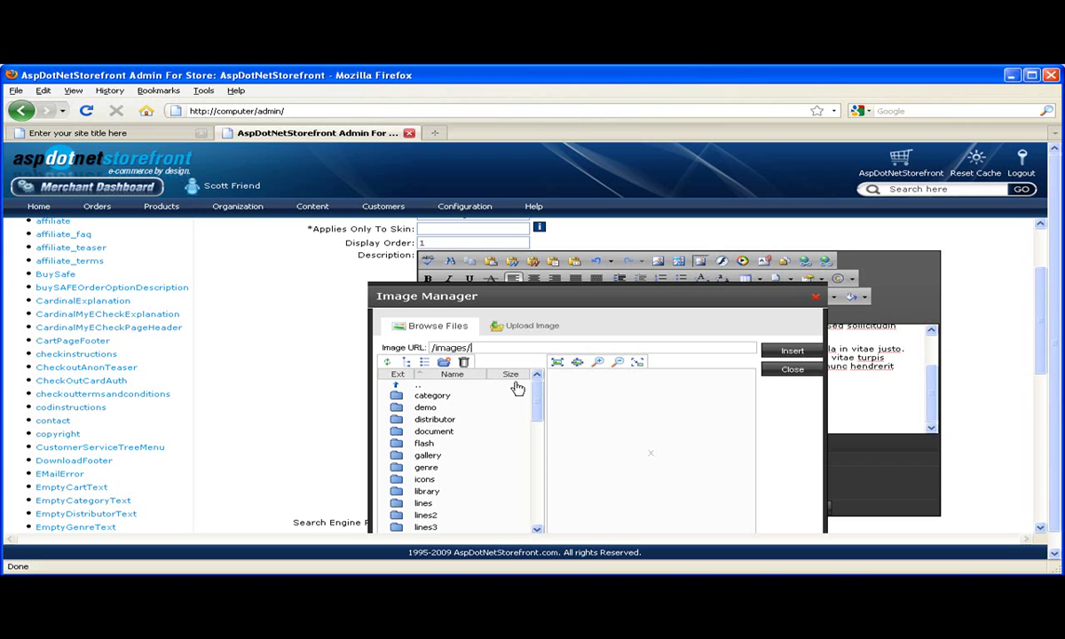
{"action": "left_click_drag", "start_coordinate": [537, 410], "coordinate": [528, 347]}
{"action": "left_click", "coordinate": [530, 327]}
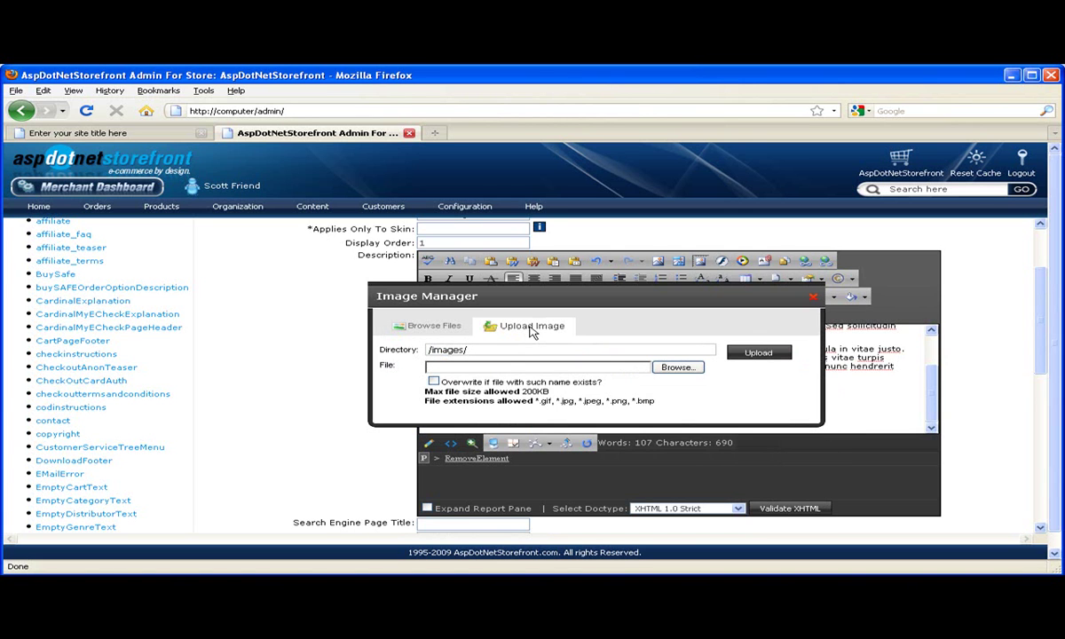
{"action": "left_click", "coordinate": [682, 368]}
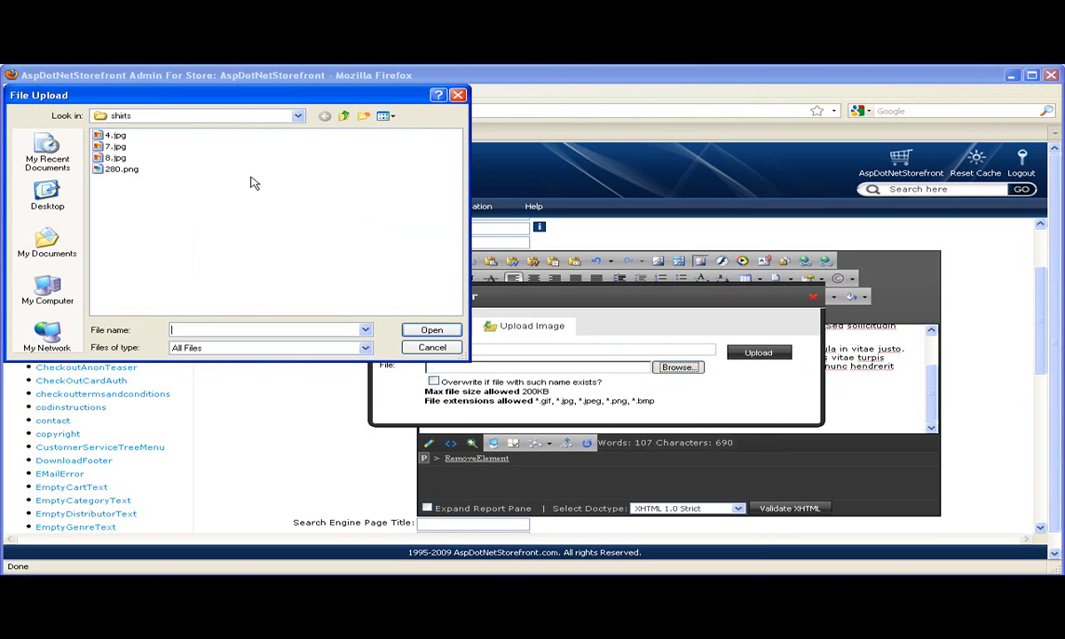
{"action": "left_click", "coordinate": [114, 136]}
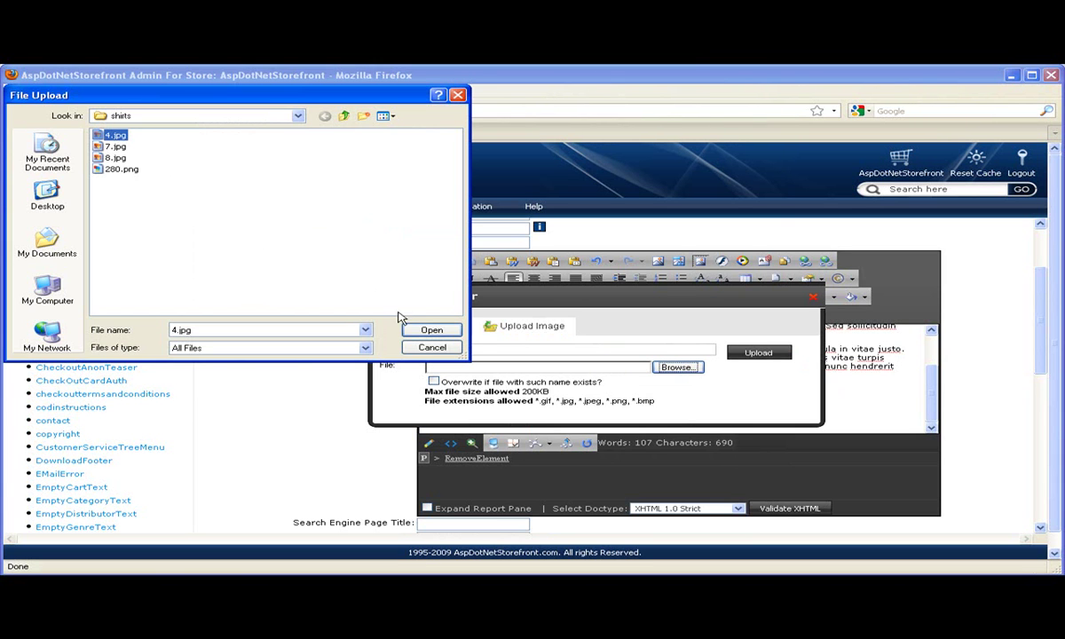
{"action": "left_click", "coordinate": [424, 329]}
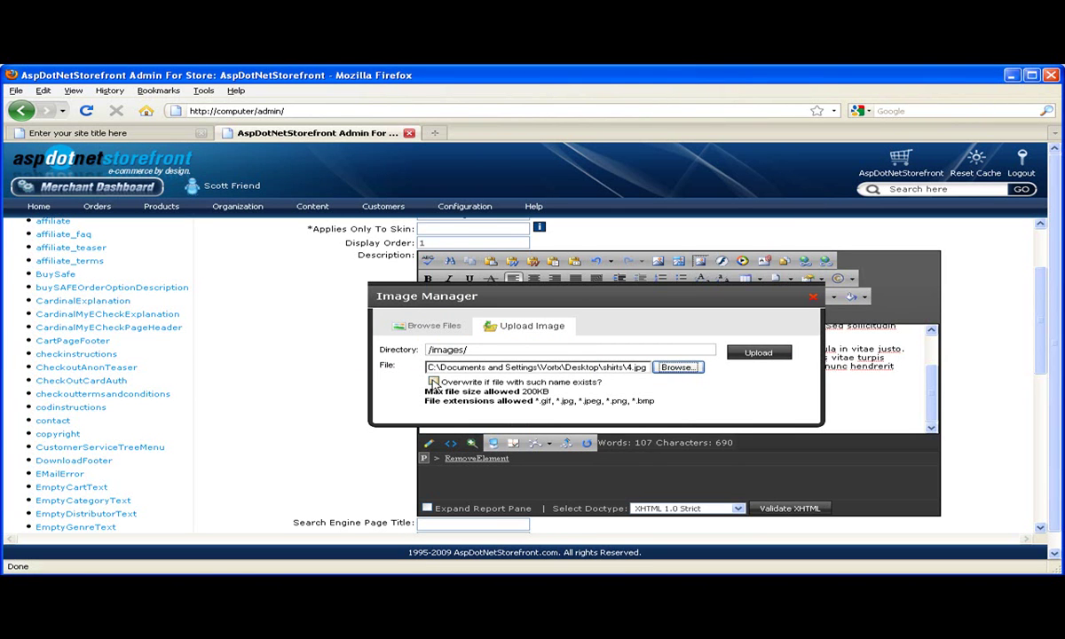
{"action": "left_click", "coordinate": [434, 382]}
{"action": "left_click", "coordinate": [757, 352]}
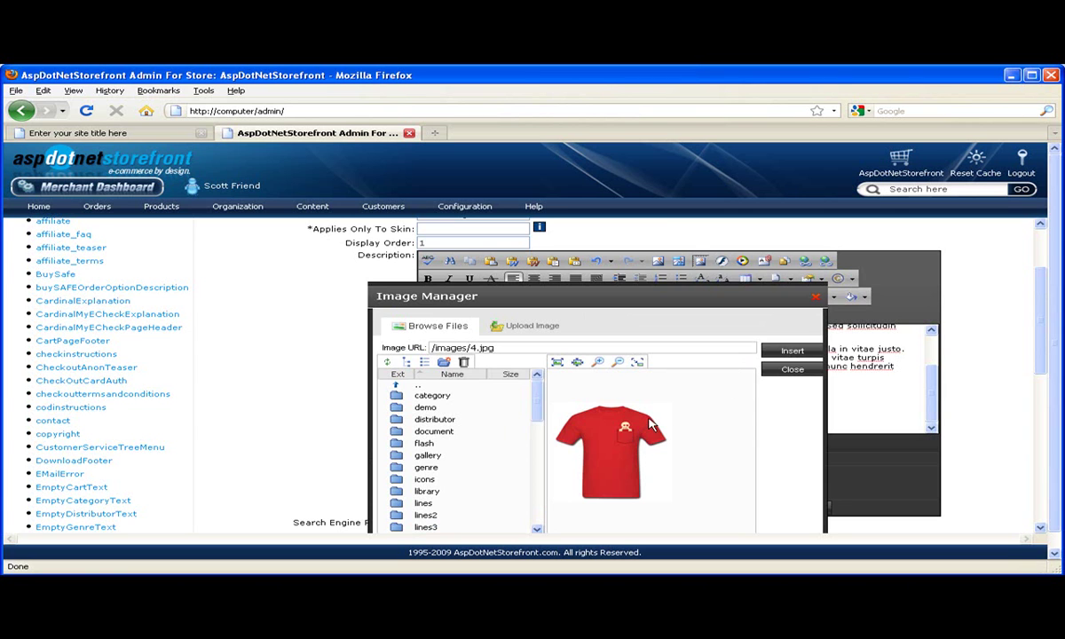
{"action": "left_click", "coordinate": [783, 355]}
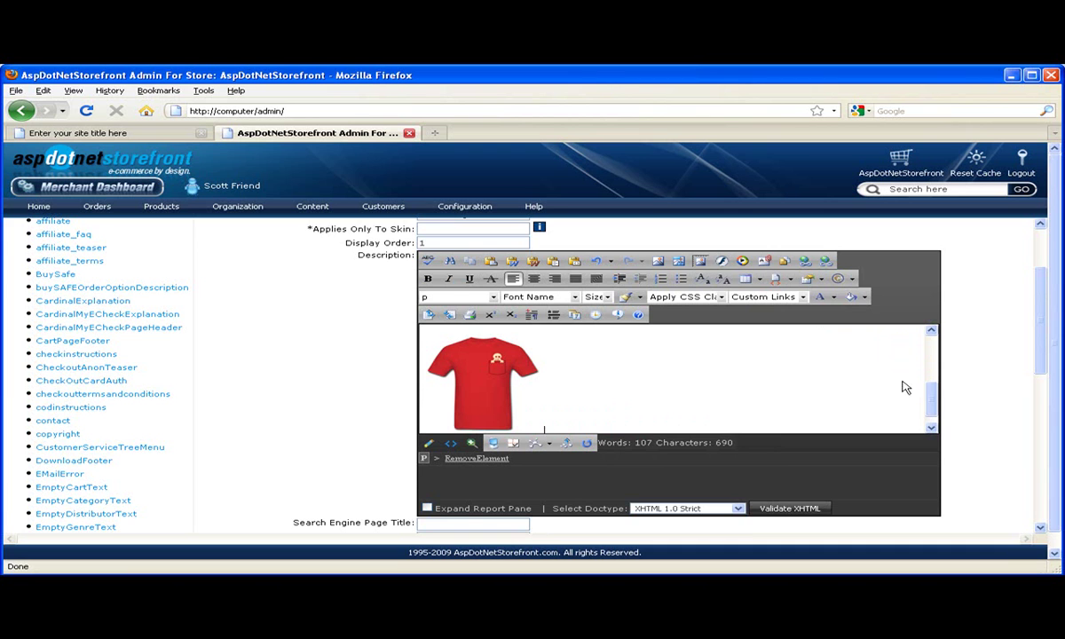
- Upload 7.jpg from the shirts folder to /images/, overwriting, and insert it beside the T-shirt
{"action": "scroll", "coordinate": [930, 389], "scroll_direction": "up", "scroll_amount": 1}
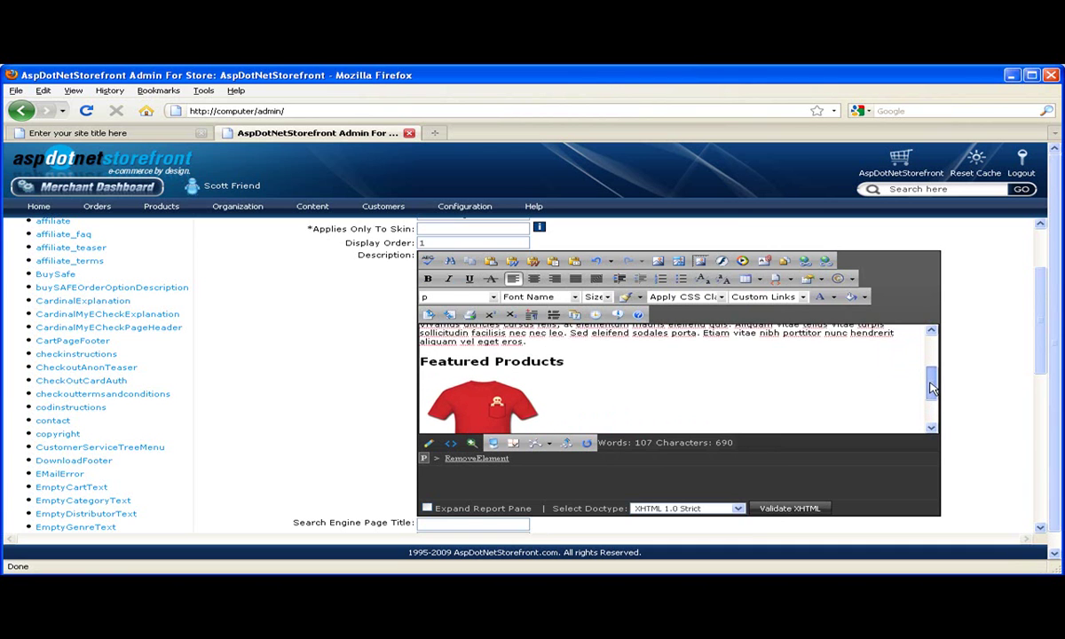
{"action": "scroll", "coordinate": [923, 389], "scroll_direction": "down", "scroll_amount": 3}
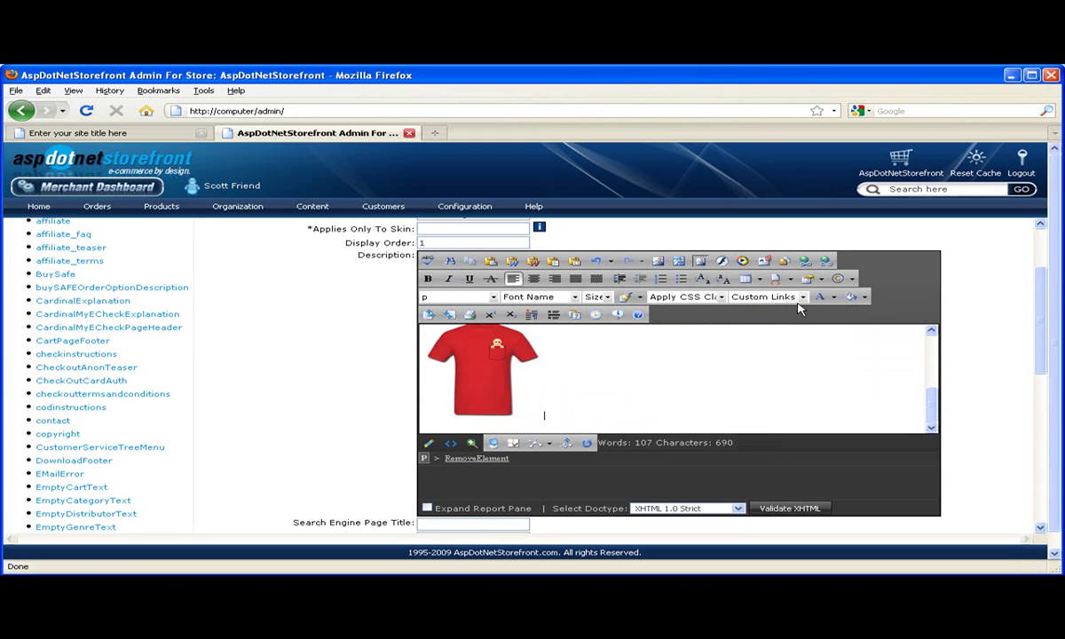
{"action": "left_click", "coordinate": [659, 262]}
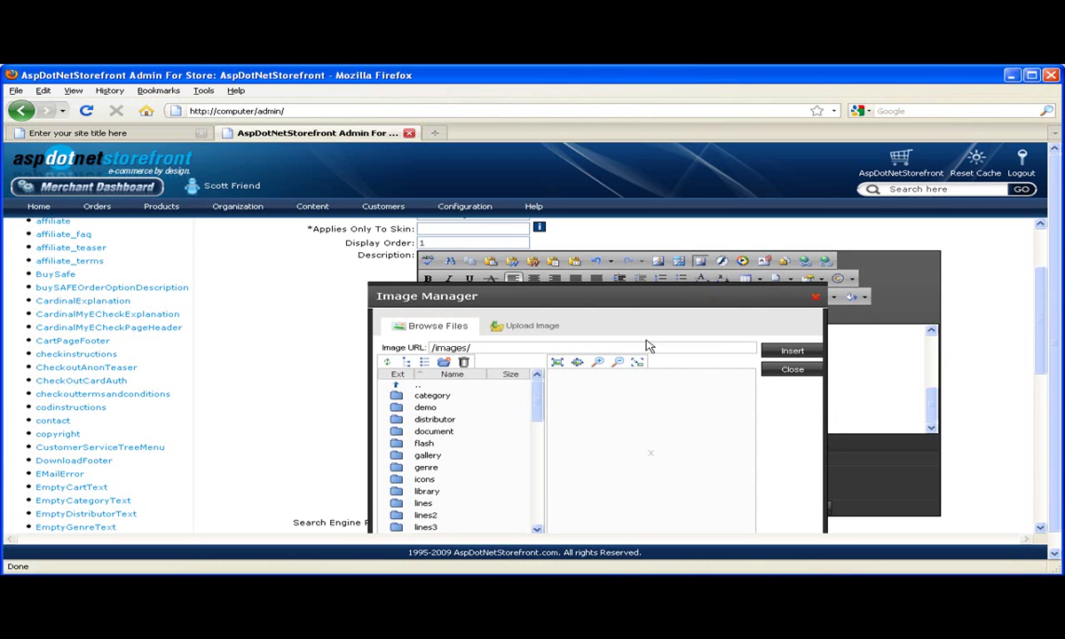
{"action": "left_click", "coordinate": [526, 323]}
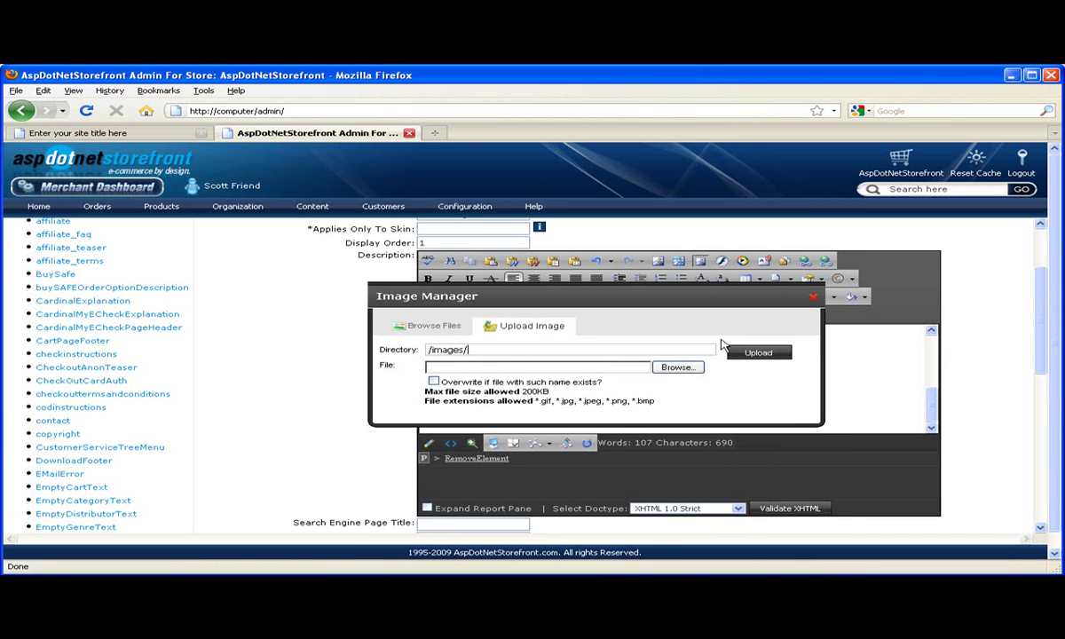
{"action": "left_click", "coordinate": [676, 367]}
{"action": "left_click", "coordinate": [117, 146]}
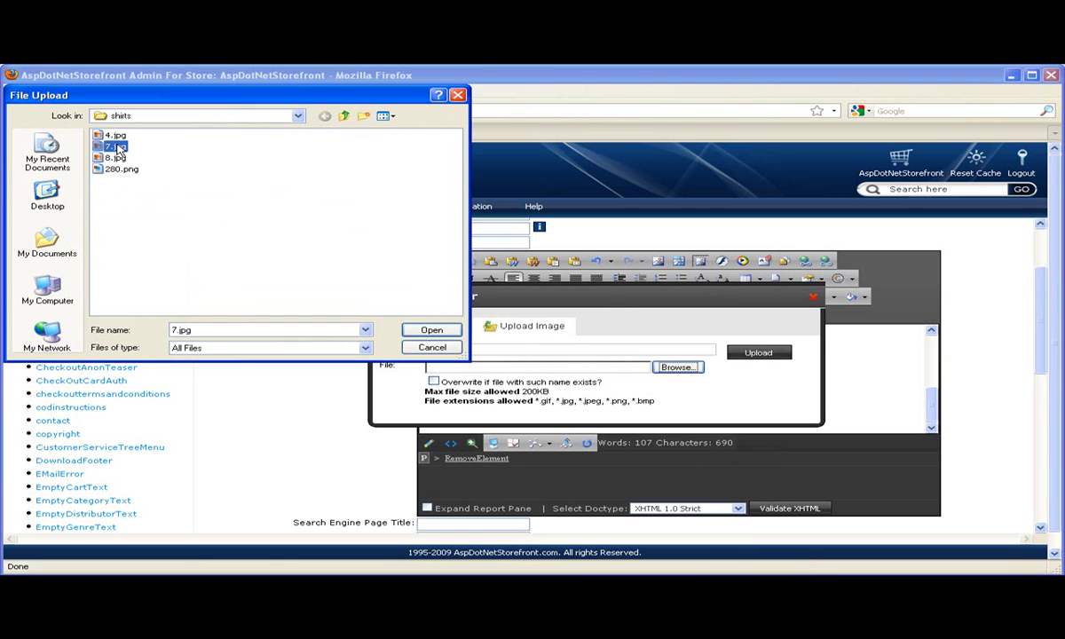
{"action": "double_click", "coordinate": [117, 147]}
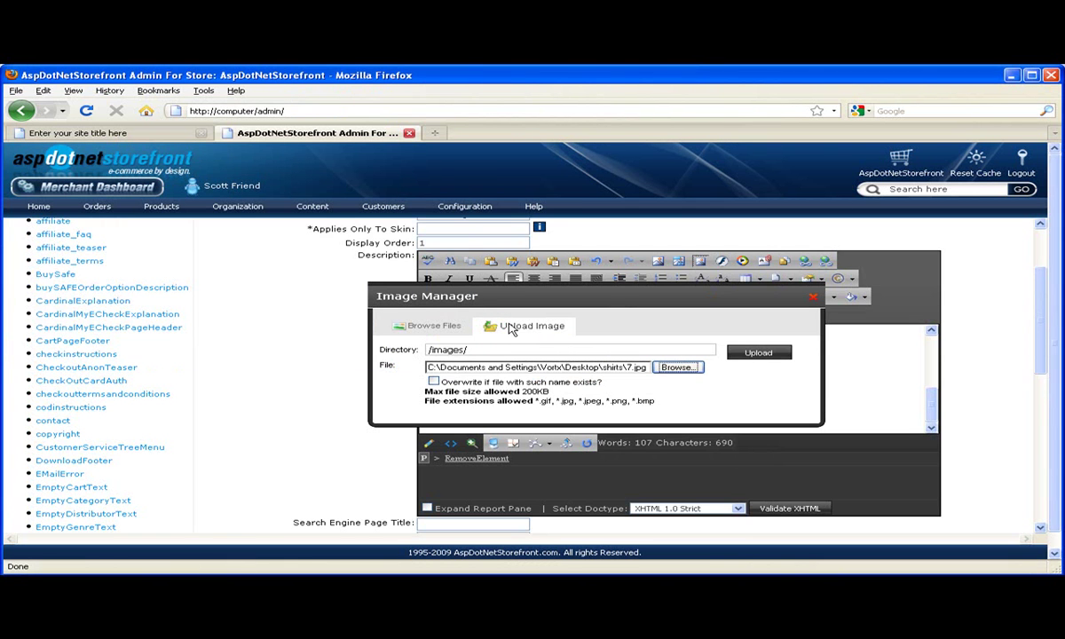
{"action": "left_click", "coordinate": [433, 380]}
{"action": "left_click", "coordinate": [742, 354]}
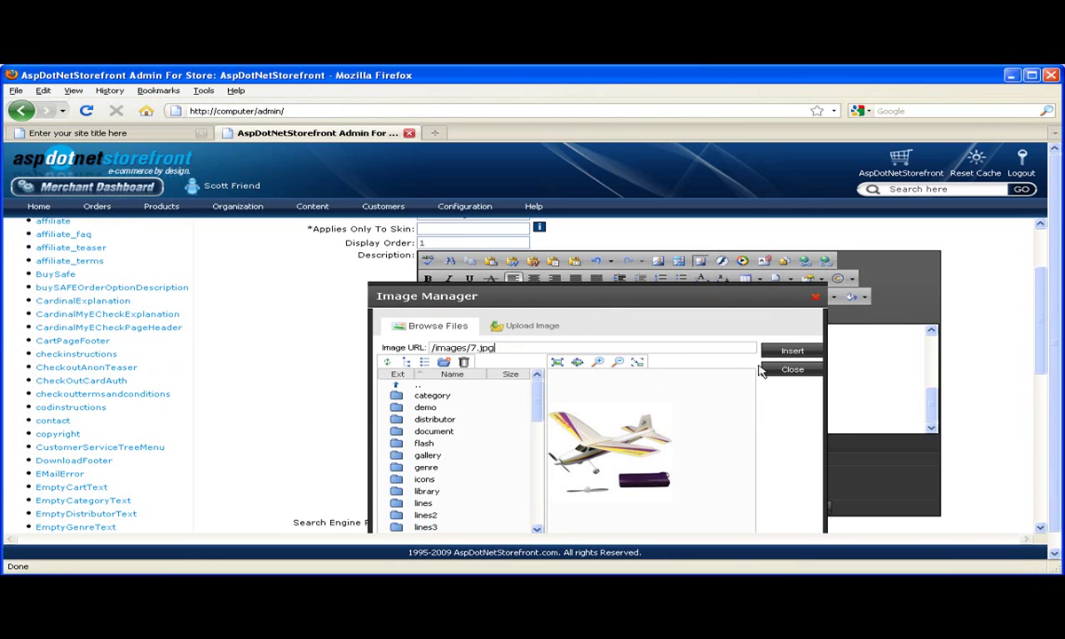
{"action": "left_click", "coordinate": [794, 351]}
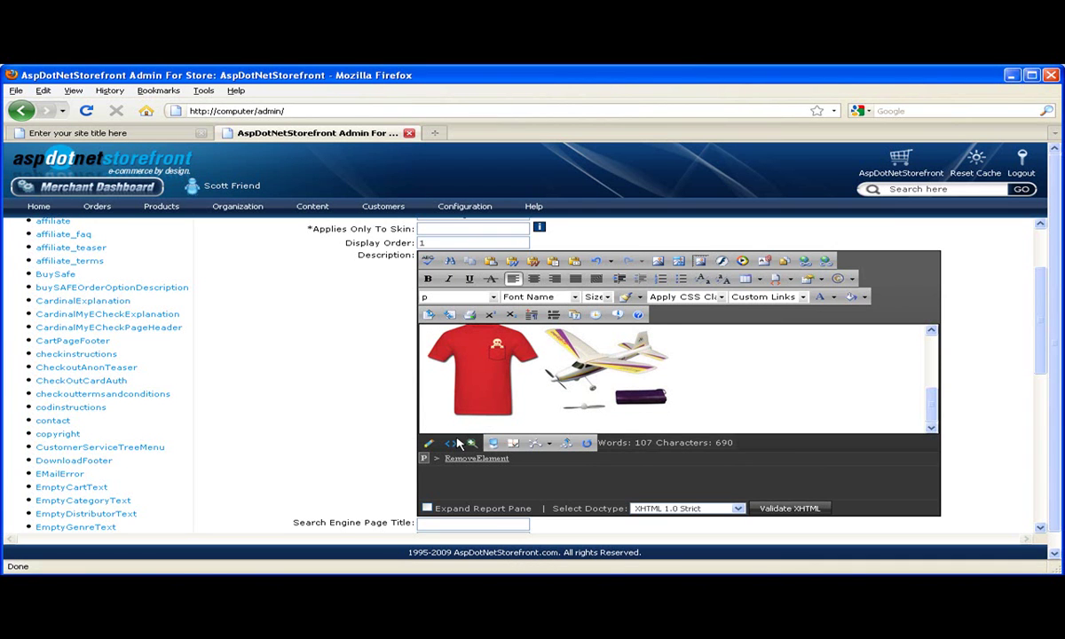
- Upload 8.jpg from the shirts folder to /images/, overwriting, and insert it after the first airplane
{"action": "left_click", "coordinate": [657, 261]}
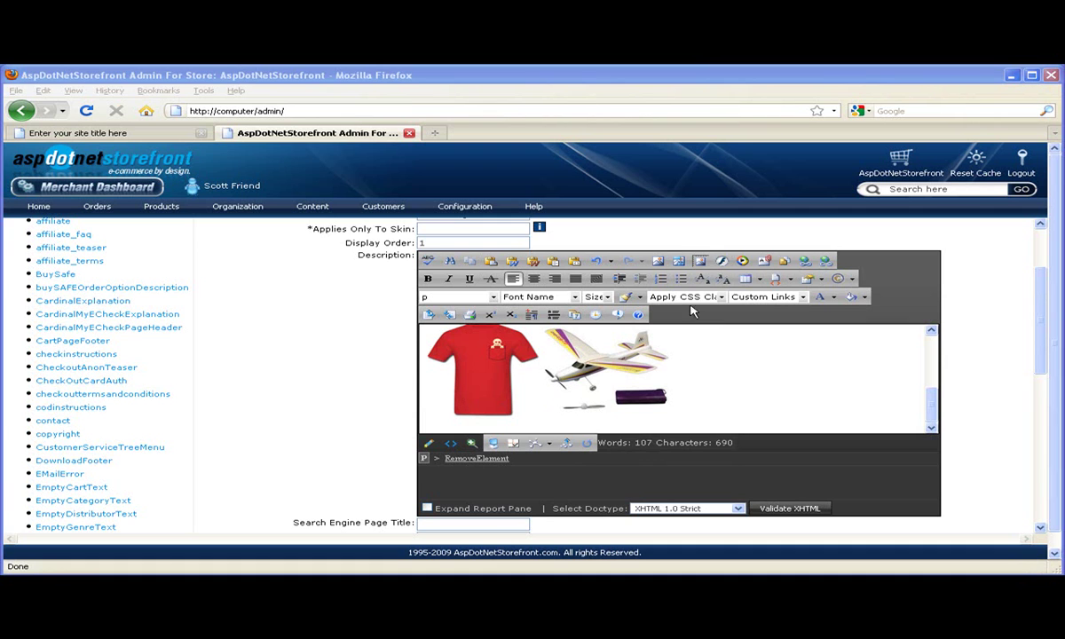
{"action": "left_click", "coordinate": [658, 261]}
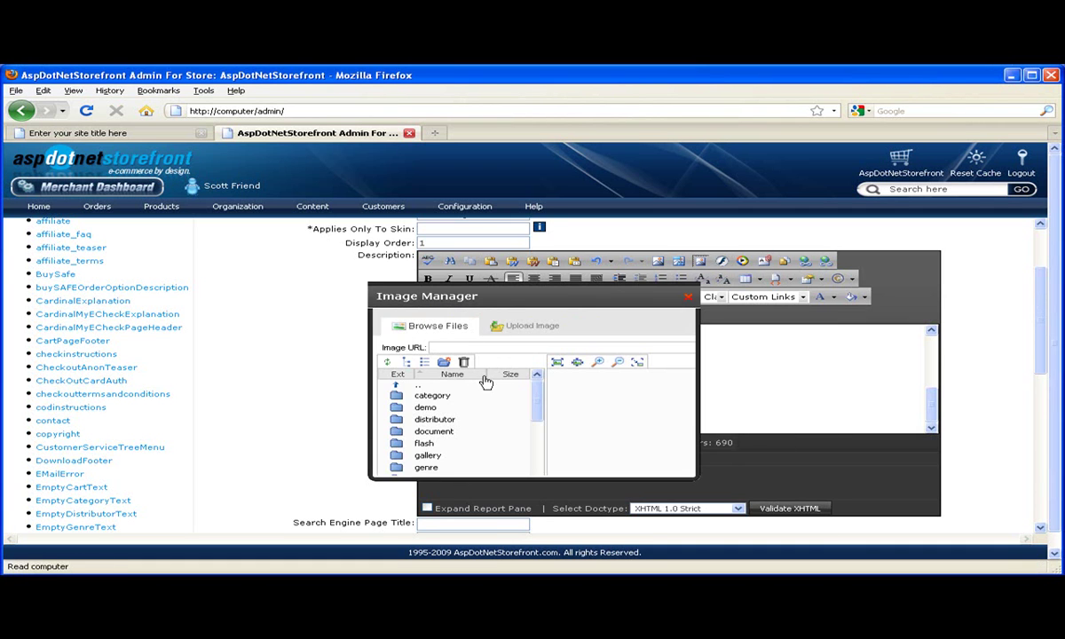
{"action": "left_click", "coordinate": [533, 328]}
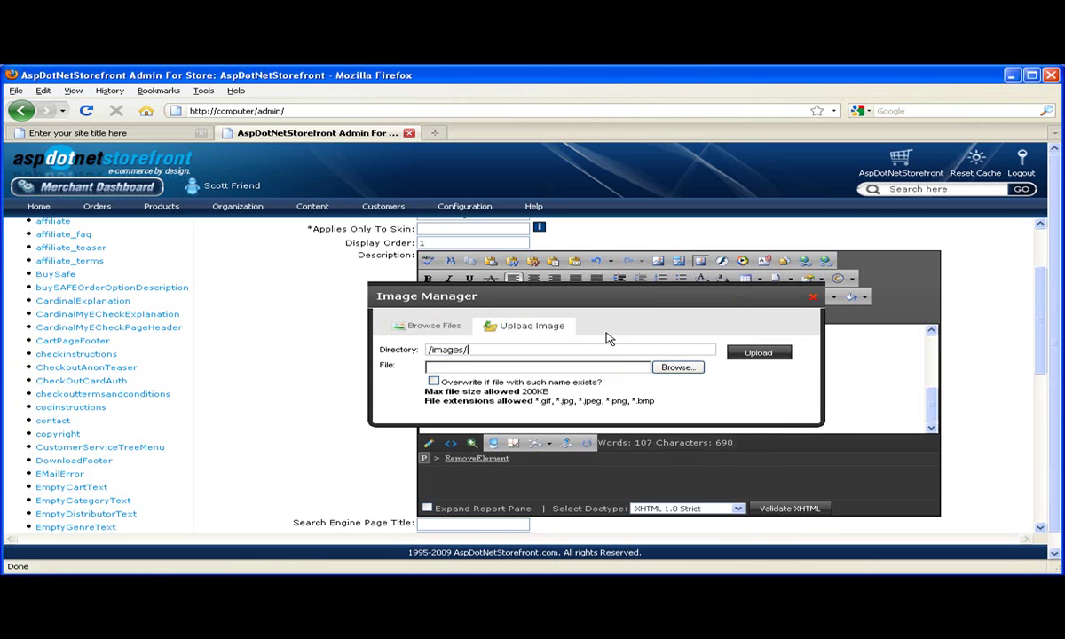
{"action": "left_click", "coordinate": [680, 367]}
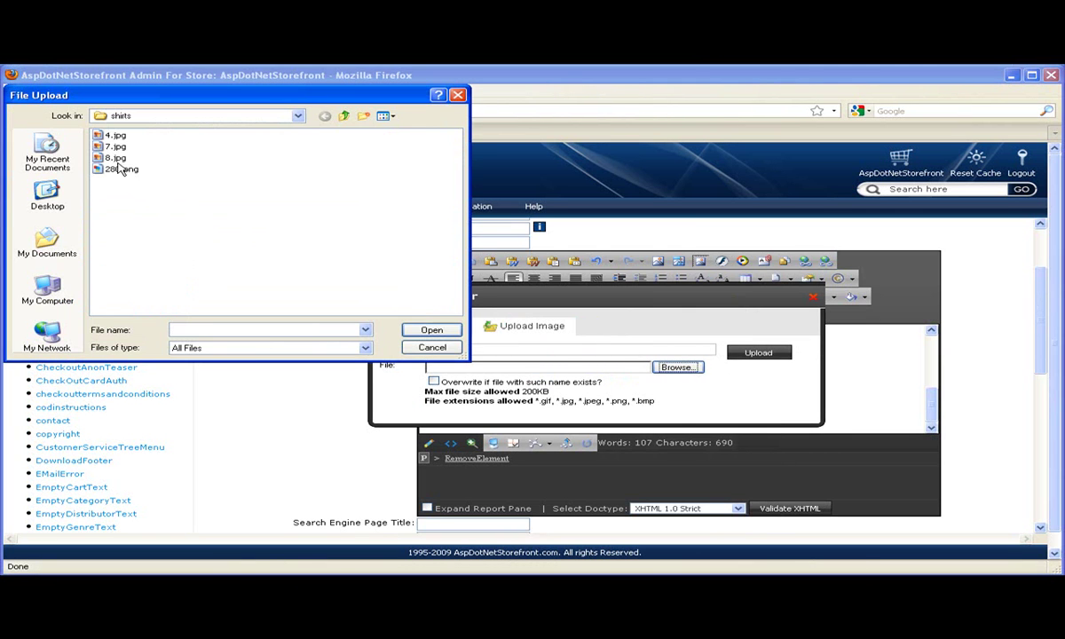
{"action": "double_click", "coordinate": [115, 158]}
{"action": "left_click", "coordinate": [434, 381]}
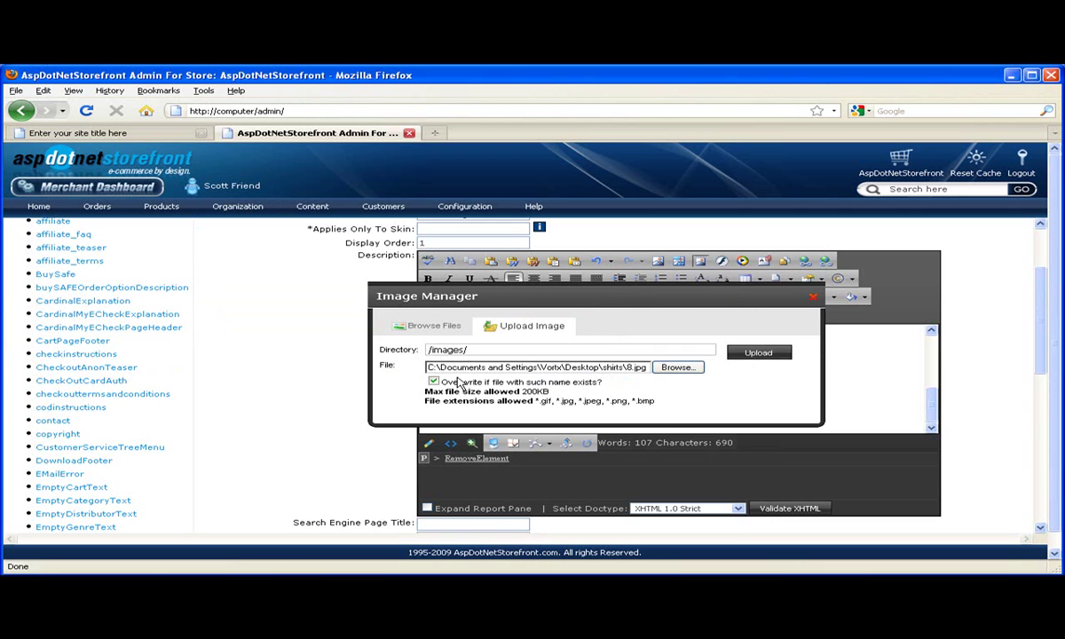
{"action": "left_click", "coordinate": [738, 355]}
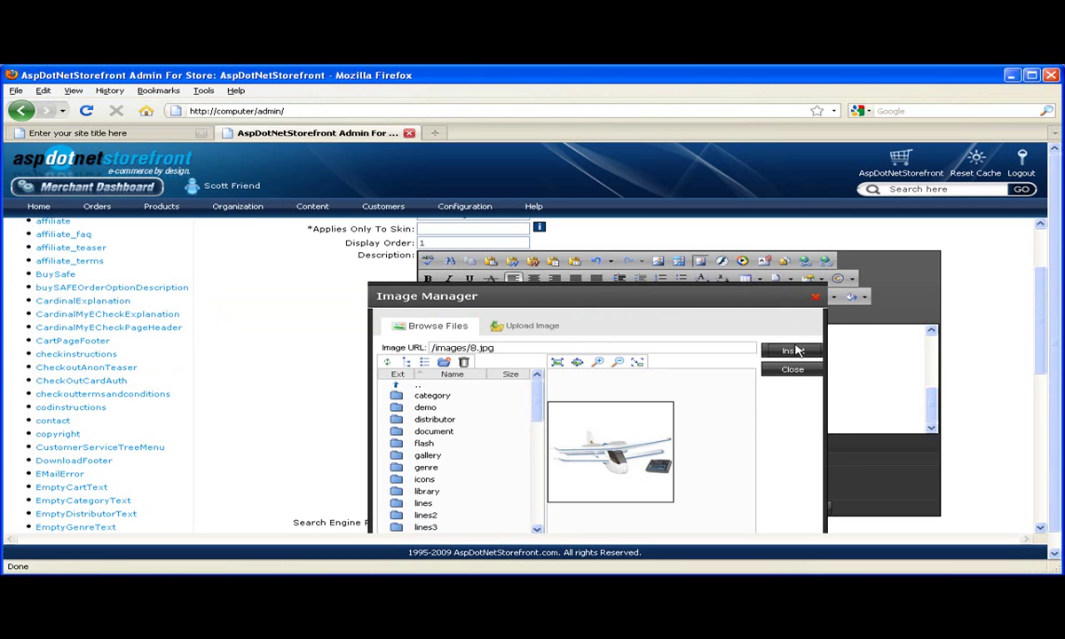
{"action": "left_click", "coordinate": [789, 350]}
{"action": "left_click", "coordinate": [626, 392]}
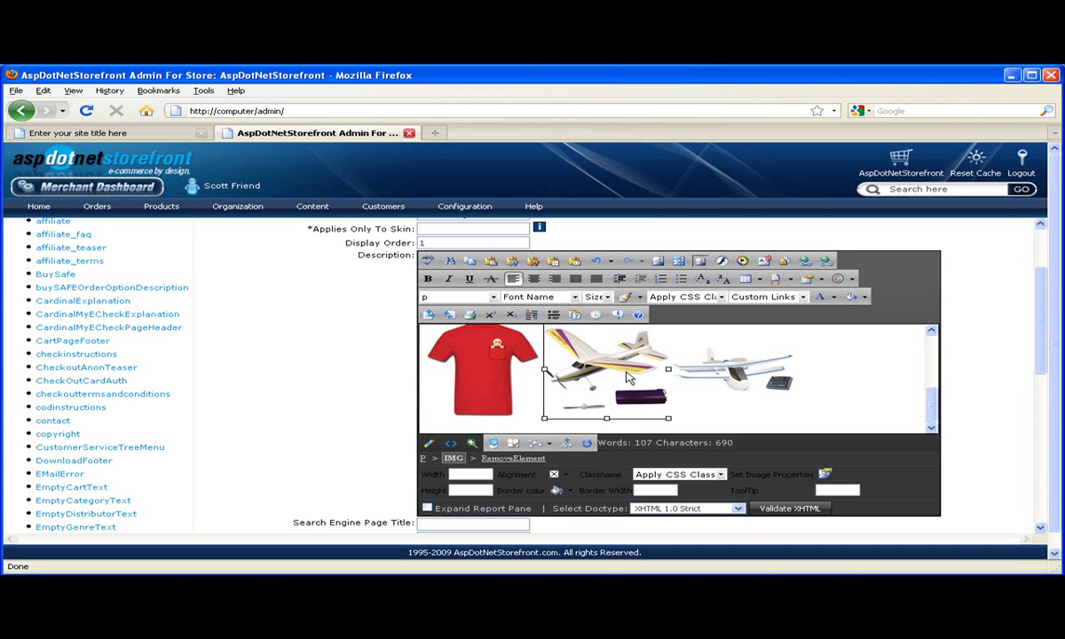
- Set the first airplane picture, 7.jpg, to a width and height of 150 pixels
{"action": "right_click", "coordinate": [626, 379]}
{"action": "left_click", "coordinate": [643, 389]}
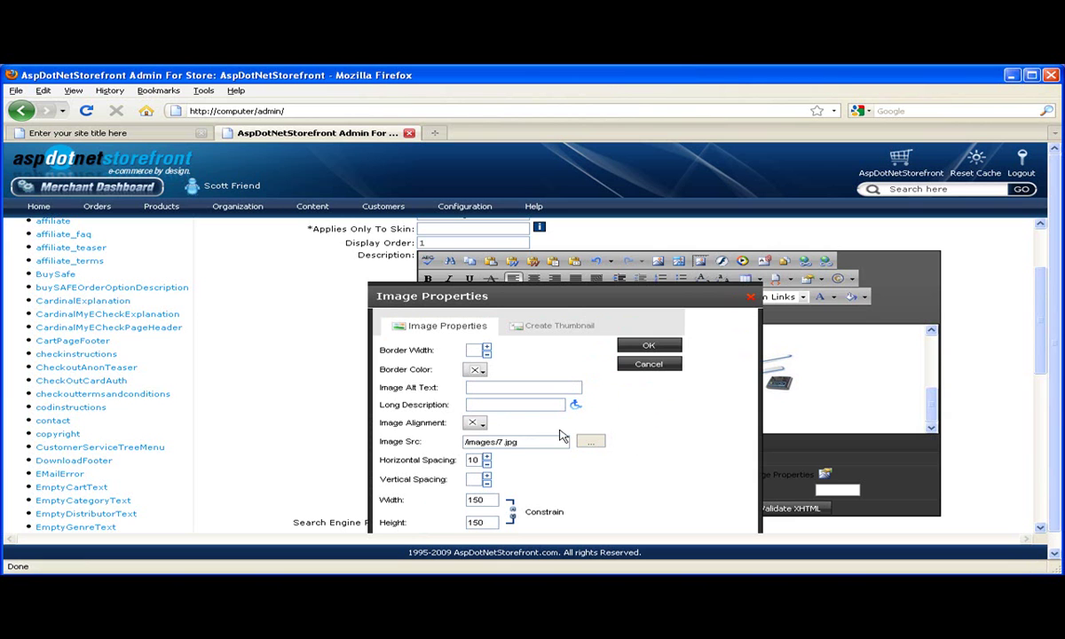
{"action": "left_click", "coordinate": [648, 346]}
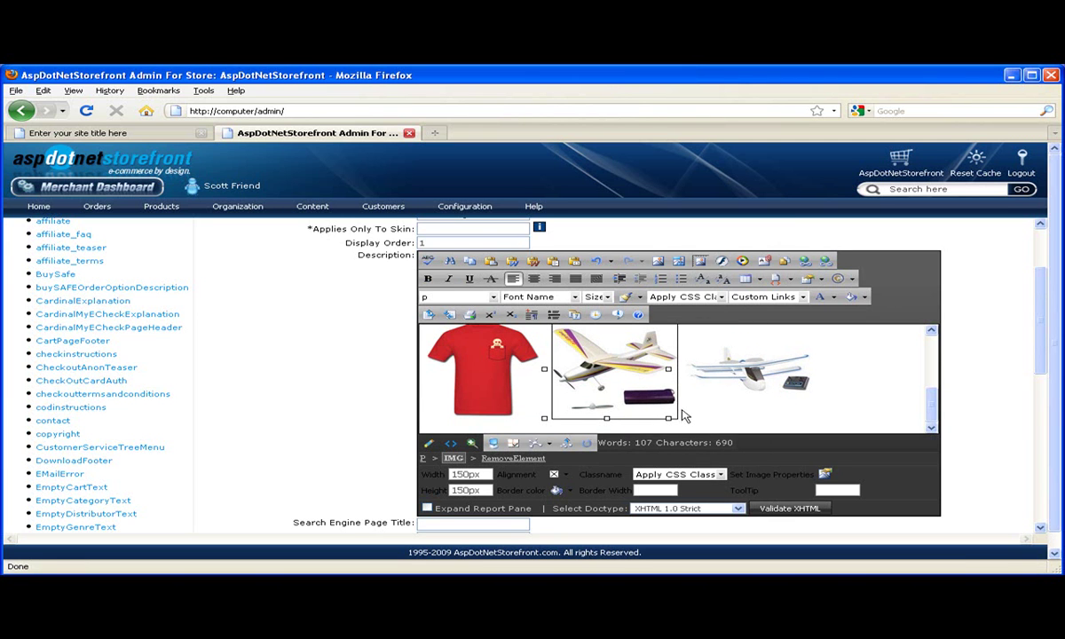
{"action": "scroll", "coordinate": [695, 409], "scroll_direction": "up", "scroll_amount": 5}
{"action": "scroll", "coordinate": [694, 408], "scroll_direction": "down", "scroll_amount": 5}
- Save the hometopintro topic with Update Topic and bring the storefront tab forward
{"action": "scroll", "coordinate": [493, 388], "scroll_direction": "up", "scroll_amount": 2}
{"action": "scroll", "coordinate": [373, 453], "scroll_direction": "down", "scroll_amount": 4}
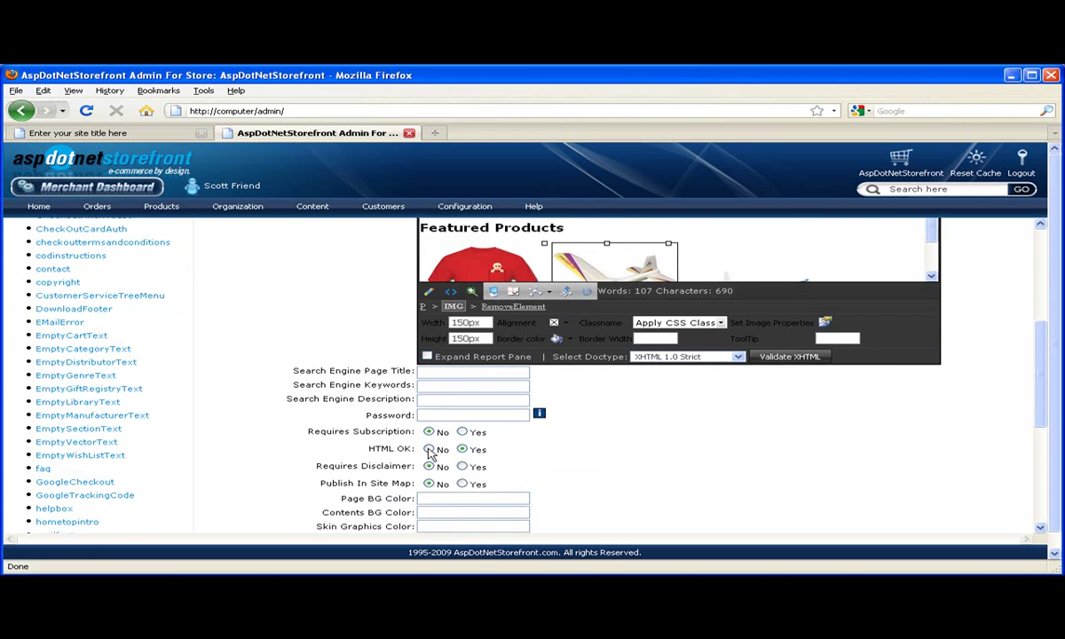
{"action": "left_click", "coordinate": [568, 502]}
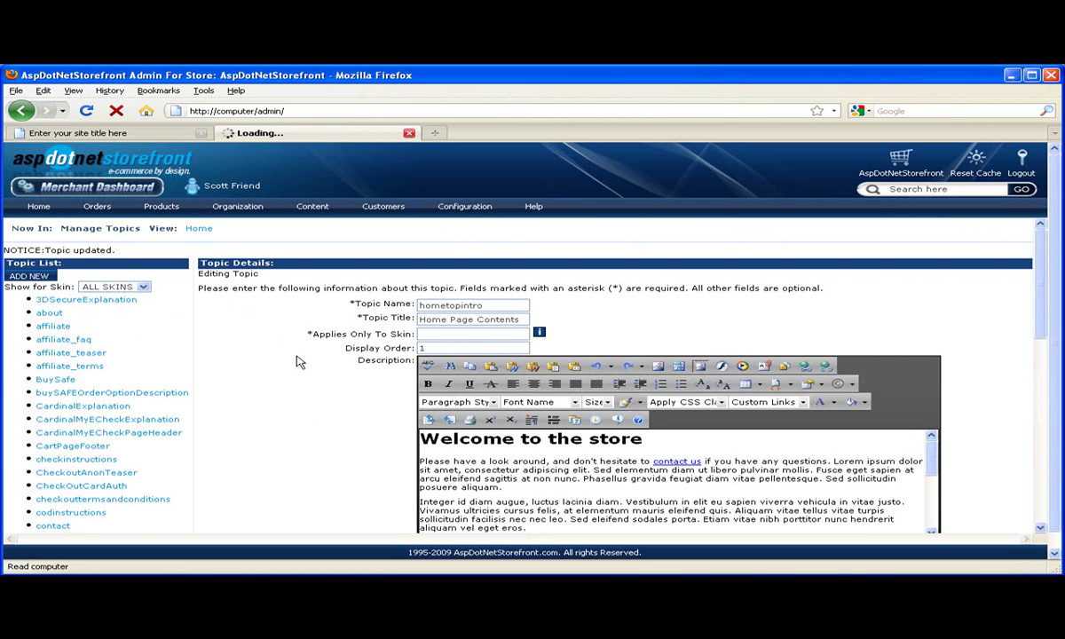
{"action": "scroll", "coordinate": [284, 355], "scroll_direction": "down", "scroll_amount": 2}
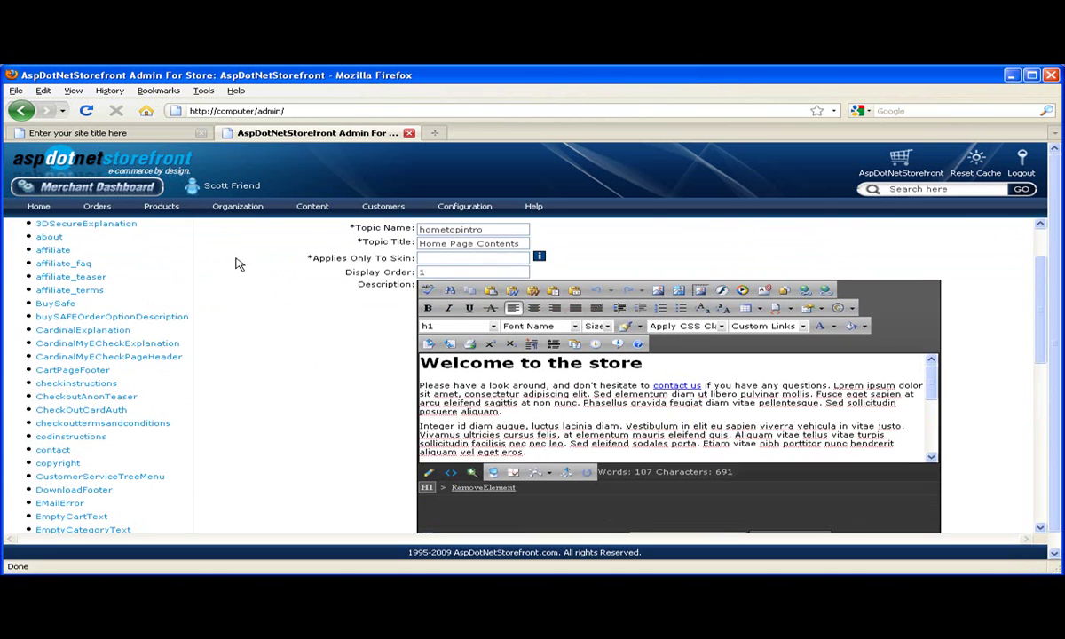
{"action": "left_click", "coordinate": [80, 133]}
- Reload the storefront to check the three Featured Products pictures, then return to the topic's images
{"action": "left_click", "coordinate": [86, 111]}
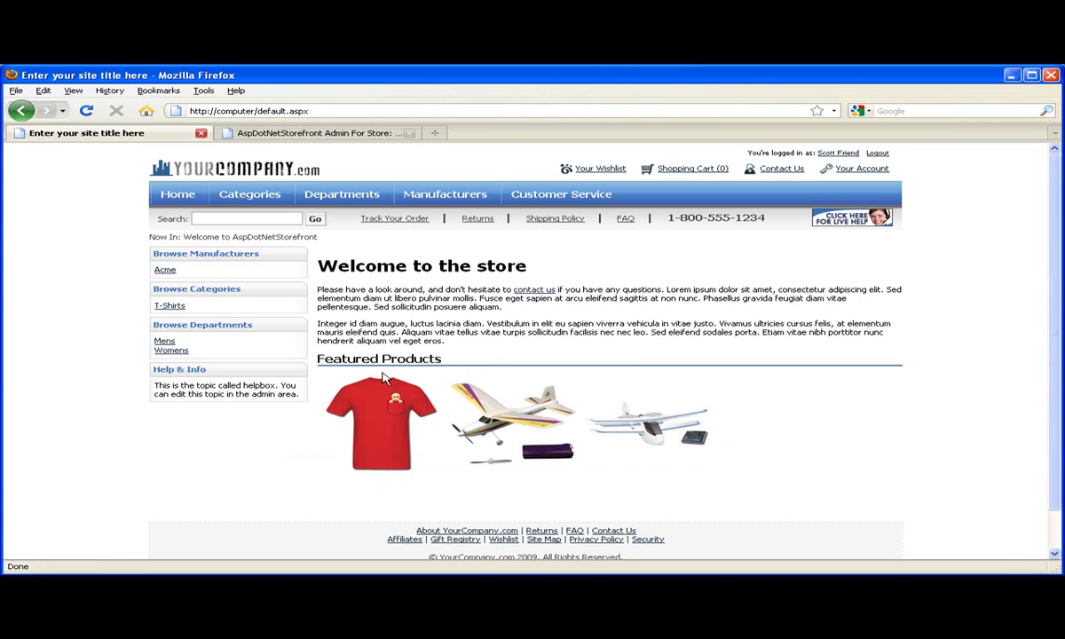
{"action": "left_click", "coordinate": [282, 131]}
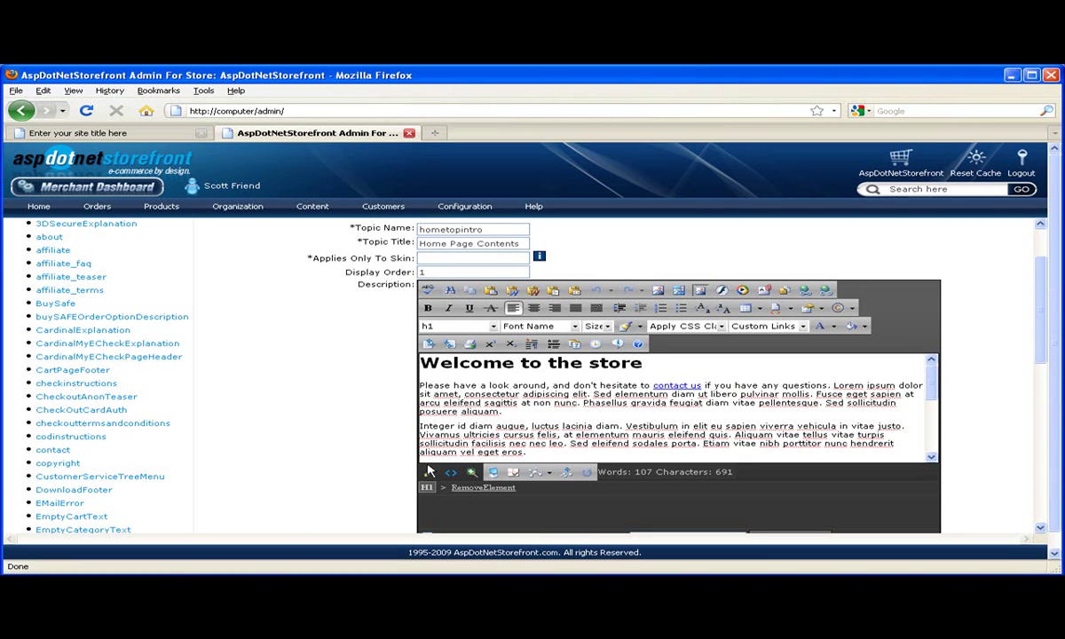
{"action": "left_click", "coordinate": [454, 439]}
{"action": "scroll", "coordinate": [455, 444], "scroll_direction": "down", "scroll_amount": 5}
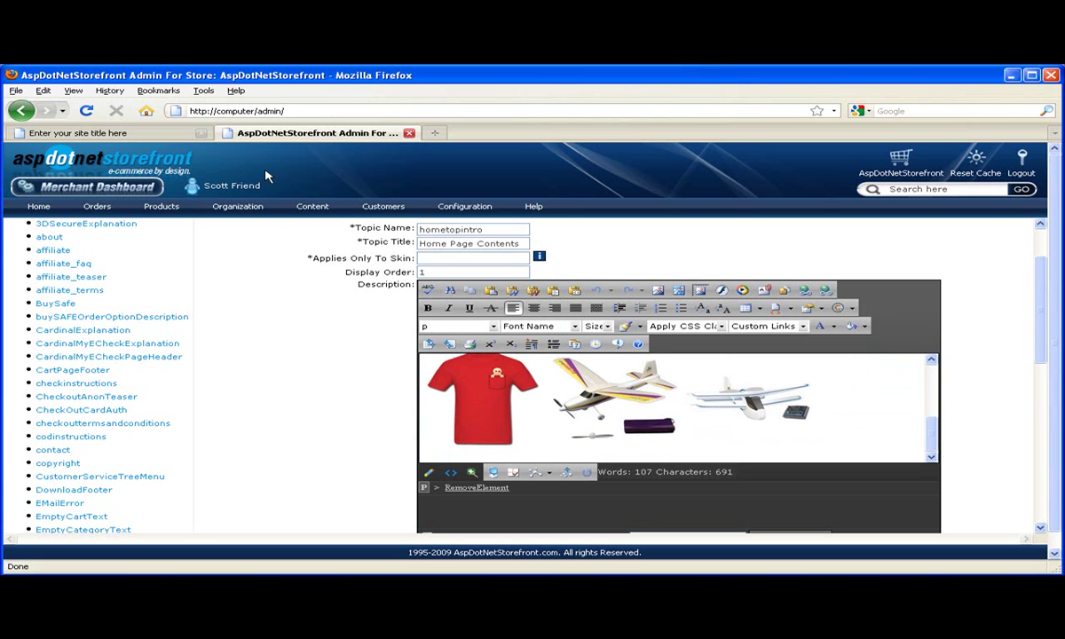
- Open the red T-shirt's Acme product page and select its p-4-pocket-monster.aspx address
{"action": "left_click", "coordinate": [175, 133]}
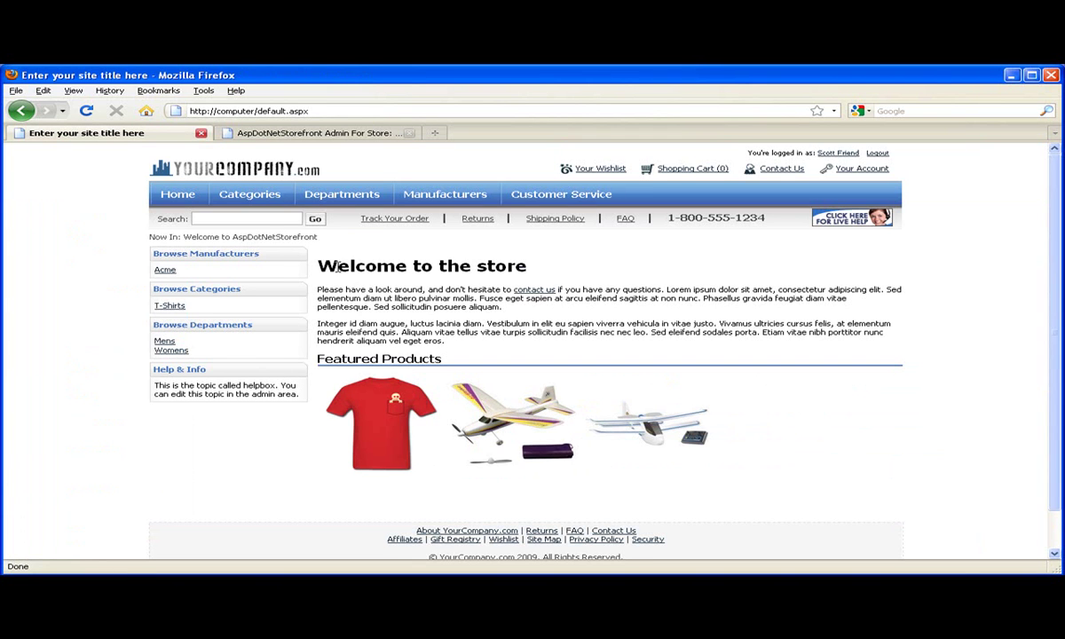
{"action": "left_click", "coordinate": [165, 269]}
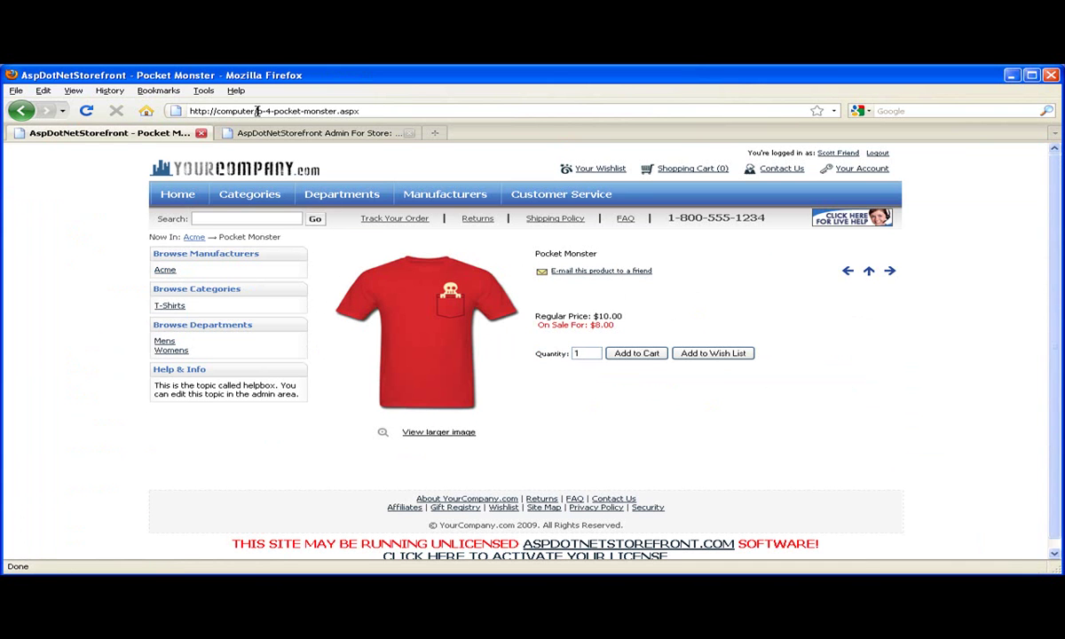
{"action": "left_click_drag", "start_coordinate": [257, 111], "coordinate": [382, 102]}
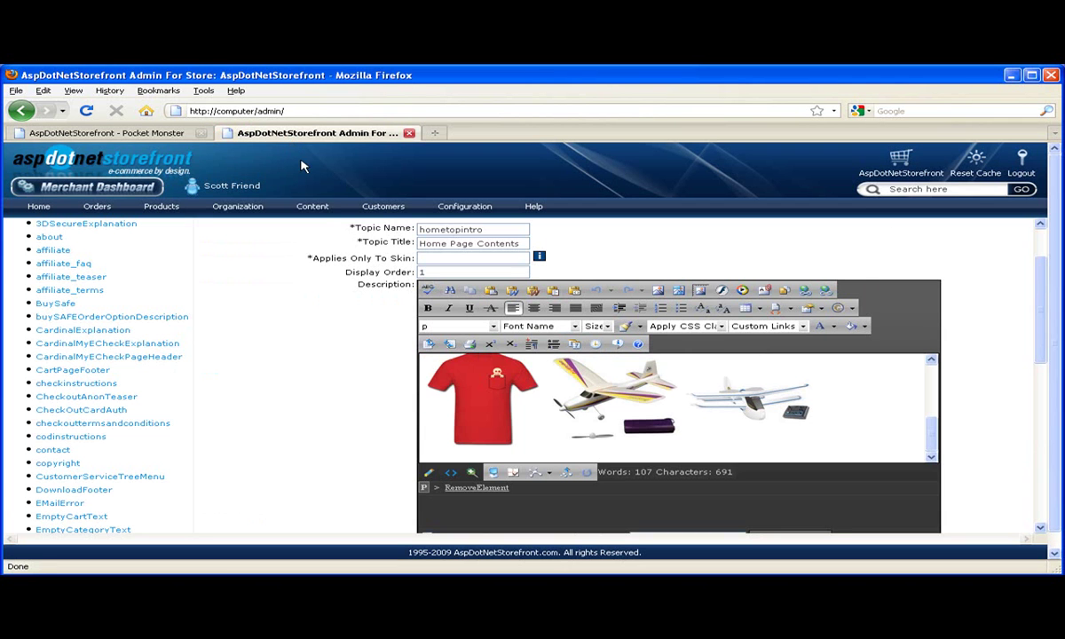
- Hyperlink the red T-shirt image in the topic to p-4-pocket-monster.aspx
{"action": "left_click", "coordinate": [269, 133]}
{"action": "left_click", "coordinate": [484, 418]}
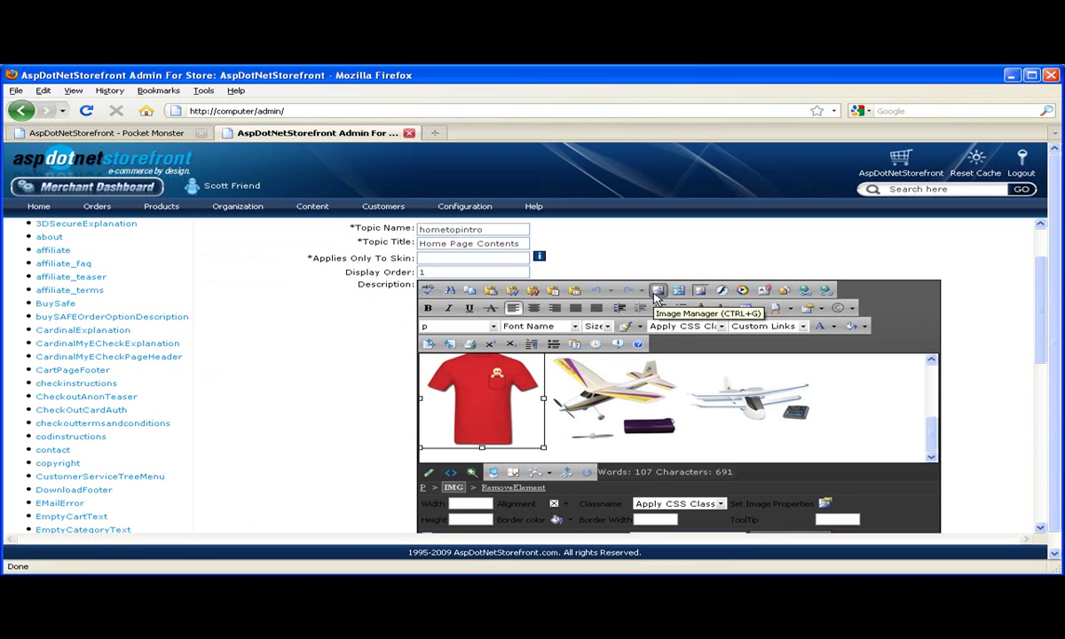
{"action": "left_click", "coordinate": [804, 292]}
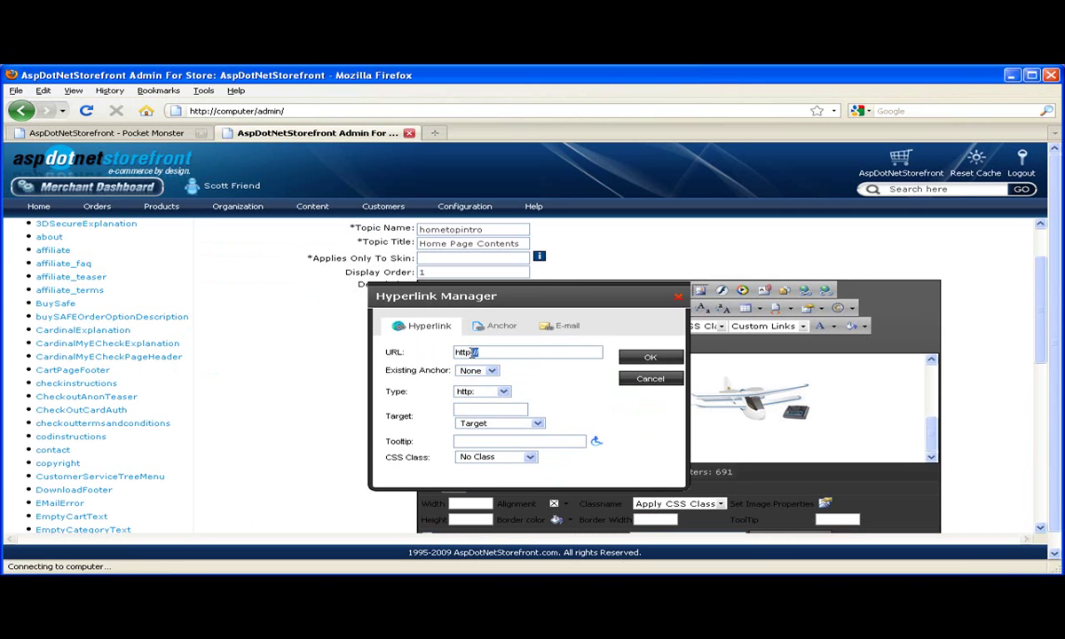
{"action": "key", "text": "ctrl+v"}
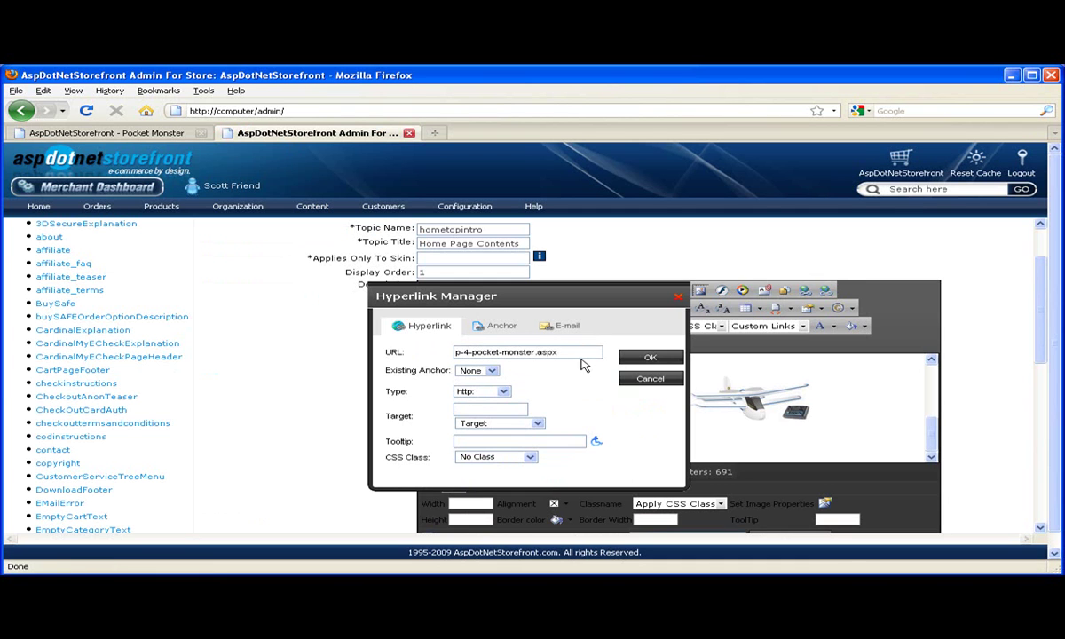
{"action": "left_click", "coordinate": [649, 357]}
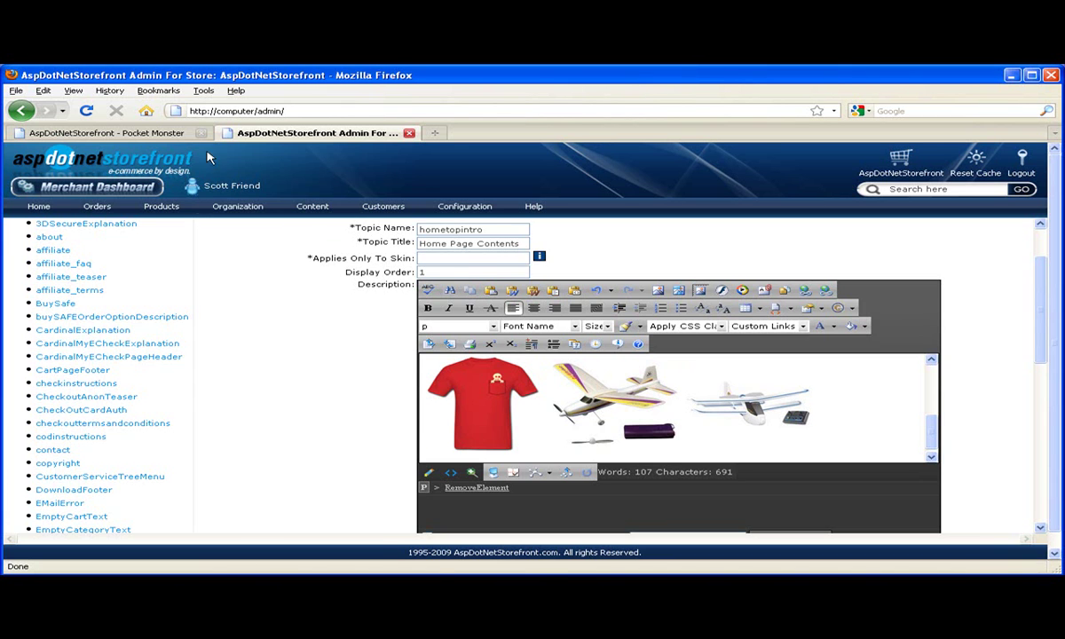
- Open the purple-and-white airplane product from the Acme list and select its p-7-pocket-monster.aspx address
{"action": "left_click", "coordinate": [182, 133]}
{"action": "mouse_move", "coordinate": [270, 206]}
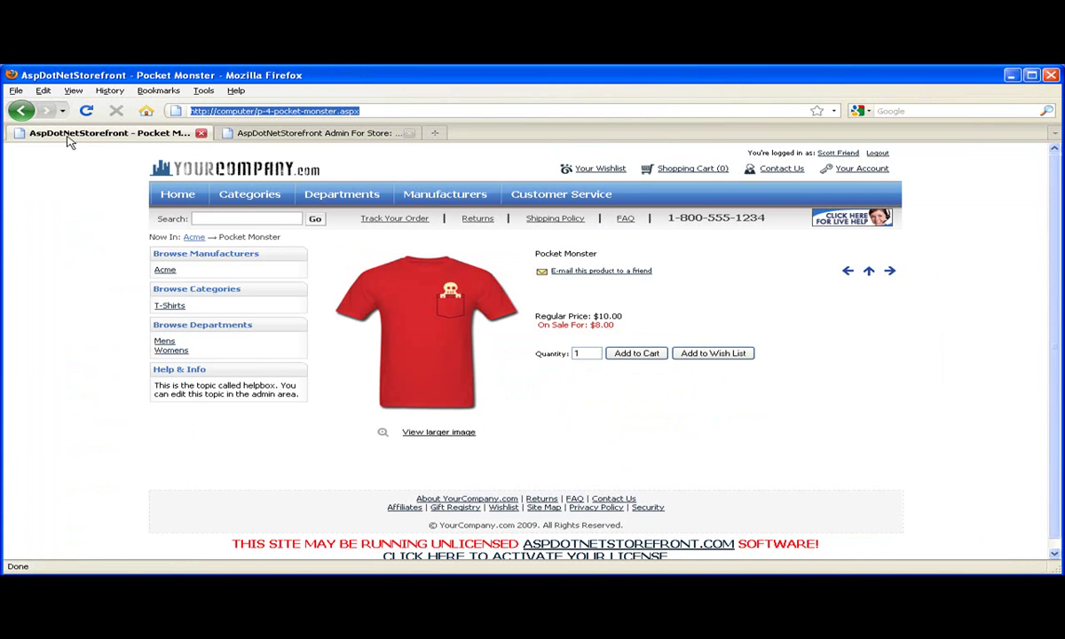
{"action": "left_click", "coordinate": [23, 113]}
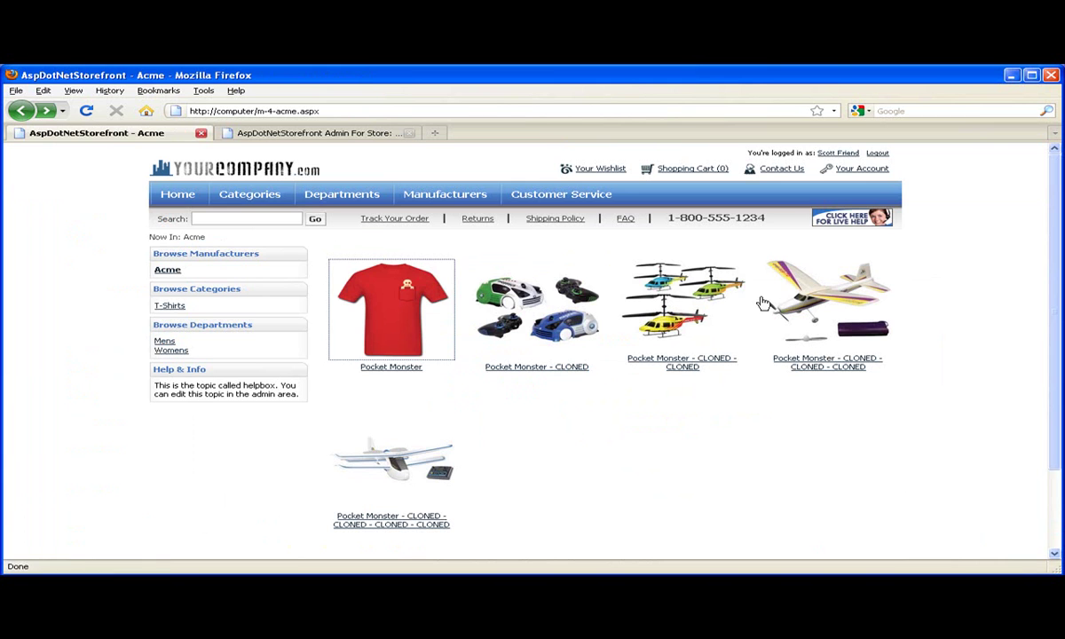
{"action": "left_click", "coordinate": [827, 300]}
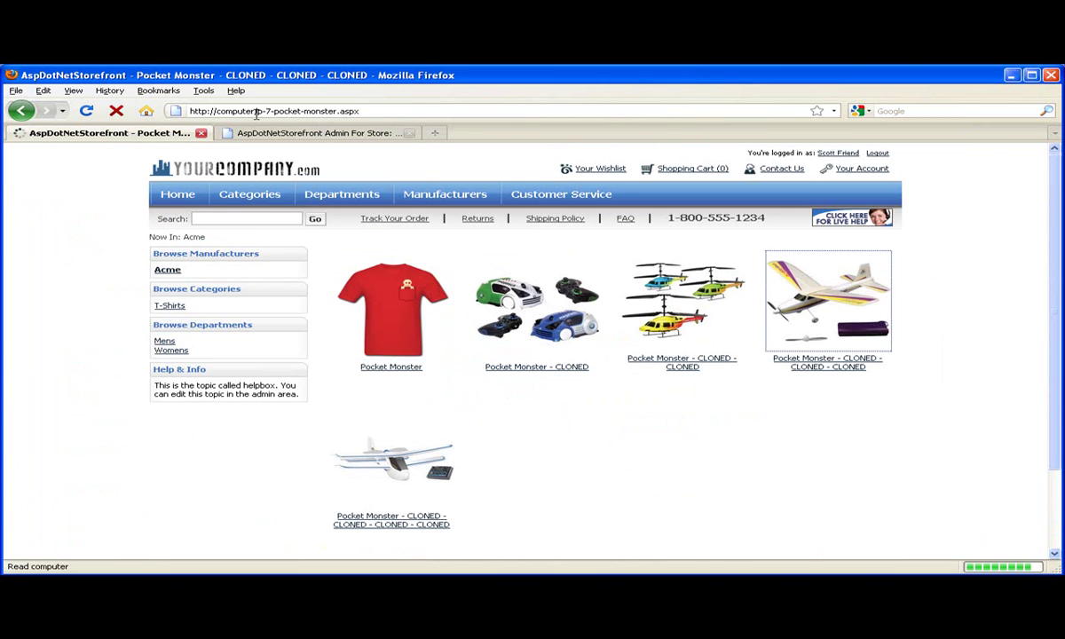
{"action": "left_click_drag", "start_coordinate": [258, 111], "coordinate": [381, 111]}
{"action": "key", "text": "ctrl+c"}
- Hyperlink the purple-and-white airplane image in the topic to p-7-pocket-monster.aspx
{"action": "left_click", "coordinate": [274, 132]}
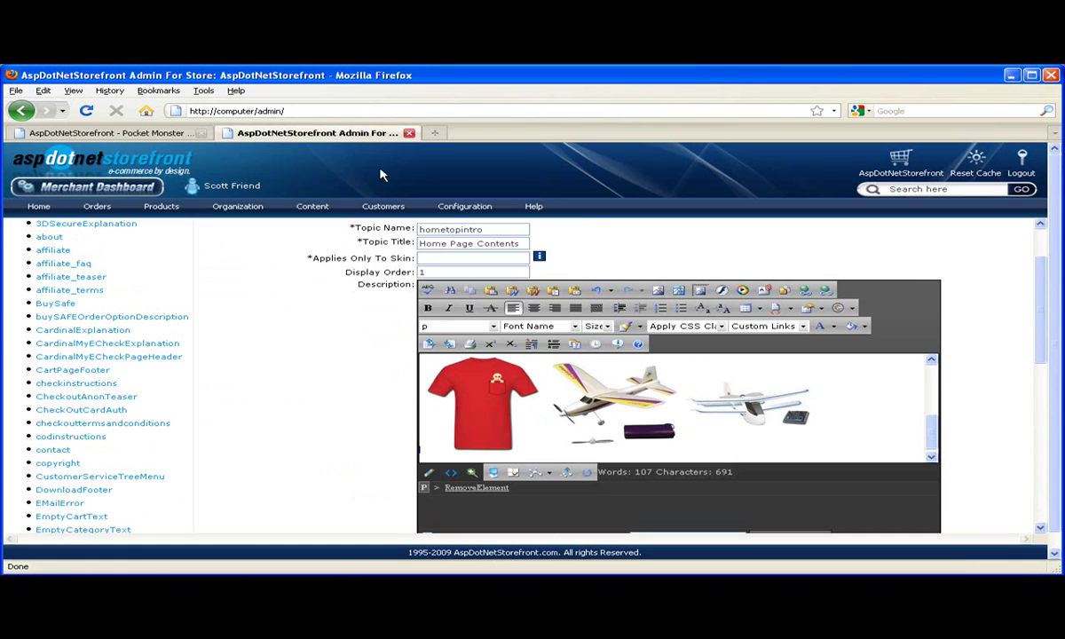
{"action": "left_click", "coordinate": [624, 374]}
{"action": "right_click", "coordinate": [628, 377]}
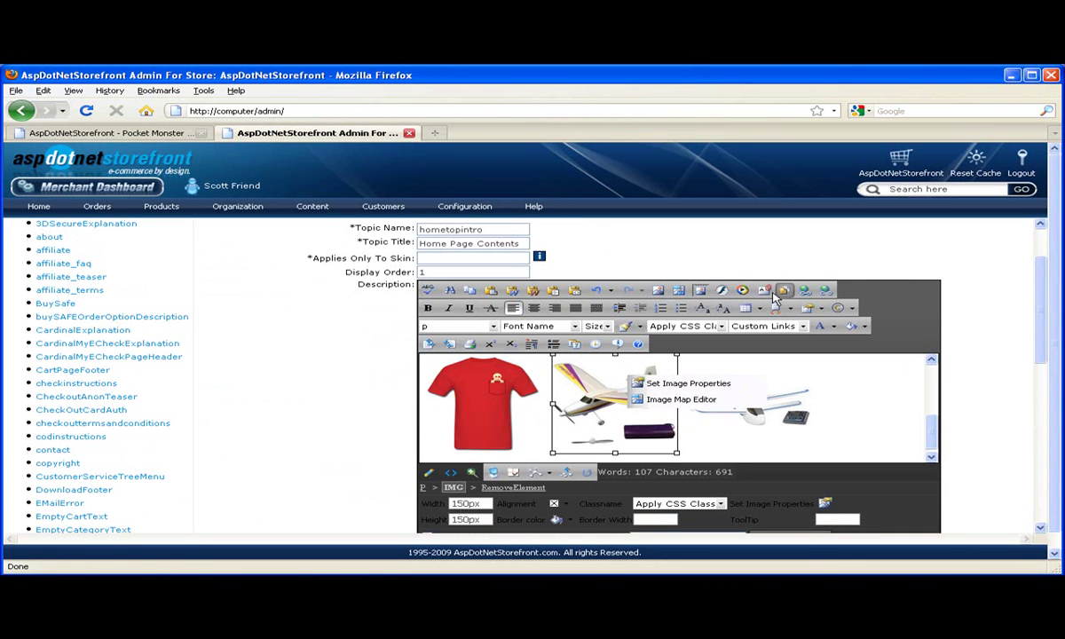
{"action": "left_click", "coordinate": [804, 291]}
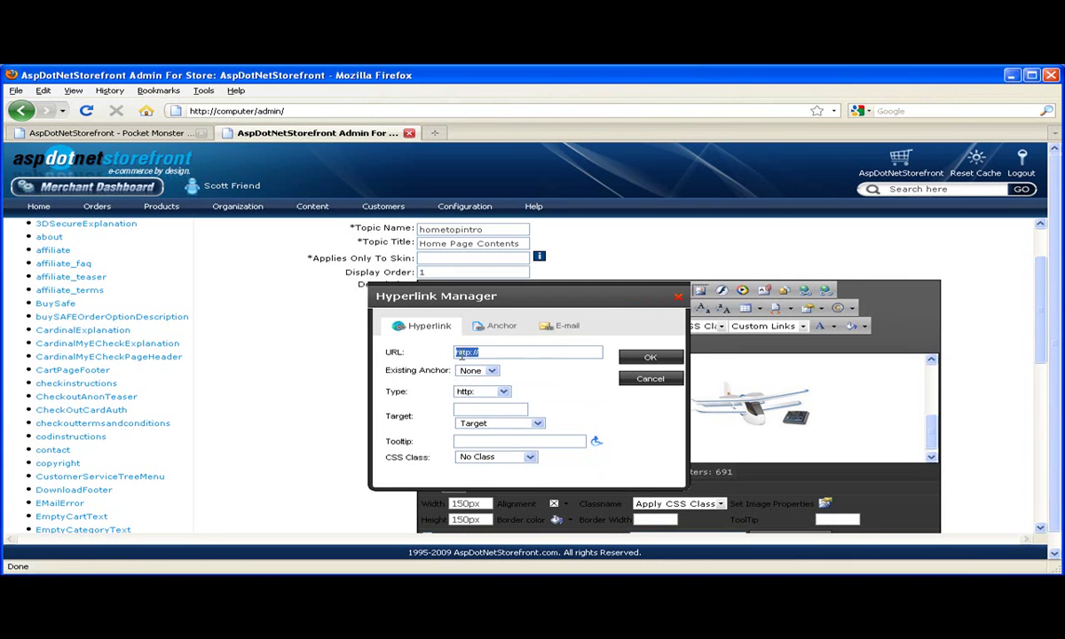
{"action": "key", "text": "ctrl+v"}
{"action": "left_click", "coordinate": [648, 358]}
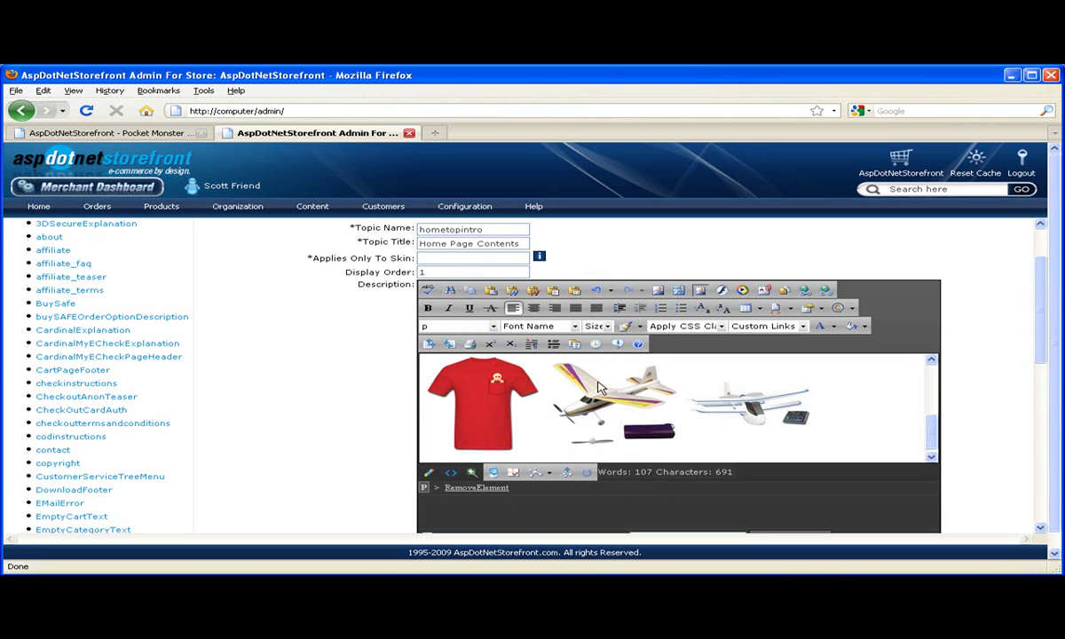
- Open the white airplane product from the Acme list and select its p-8-pocket-monster.aspx address
{"action": "left_click", "coordinate": [157, 133]}
{"action": "left_click", "coordinate": [252, 112]}
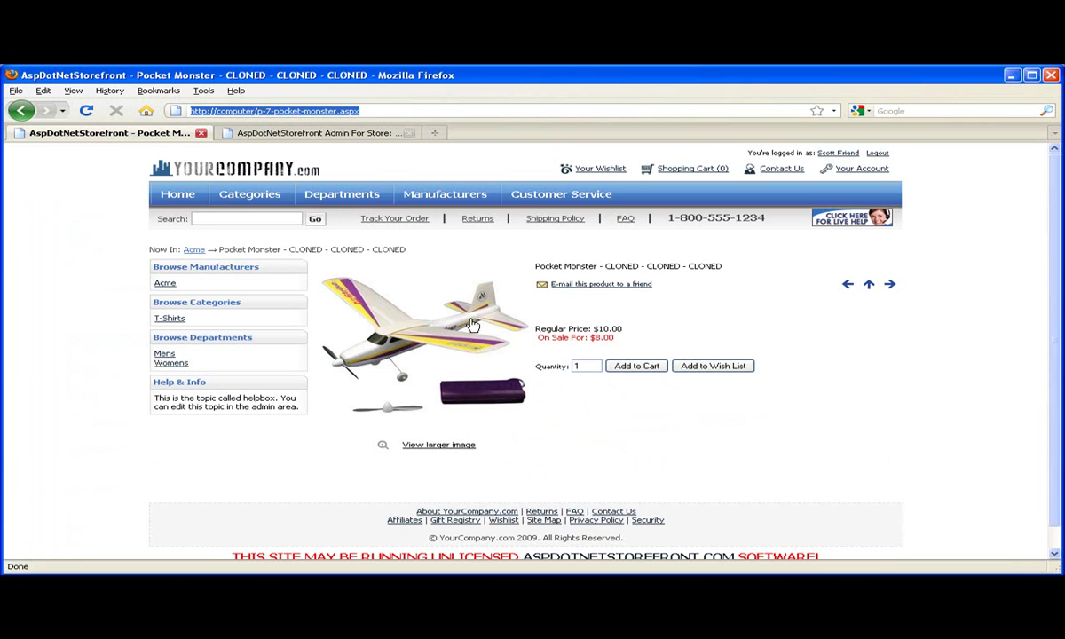
{"action": "left_click", "coordinate": [21, 111]}
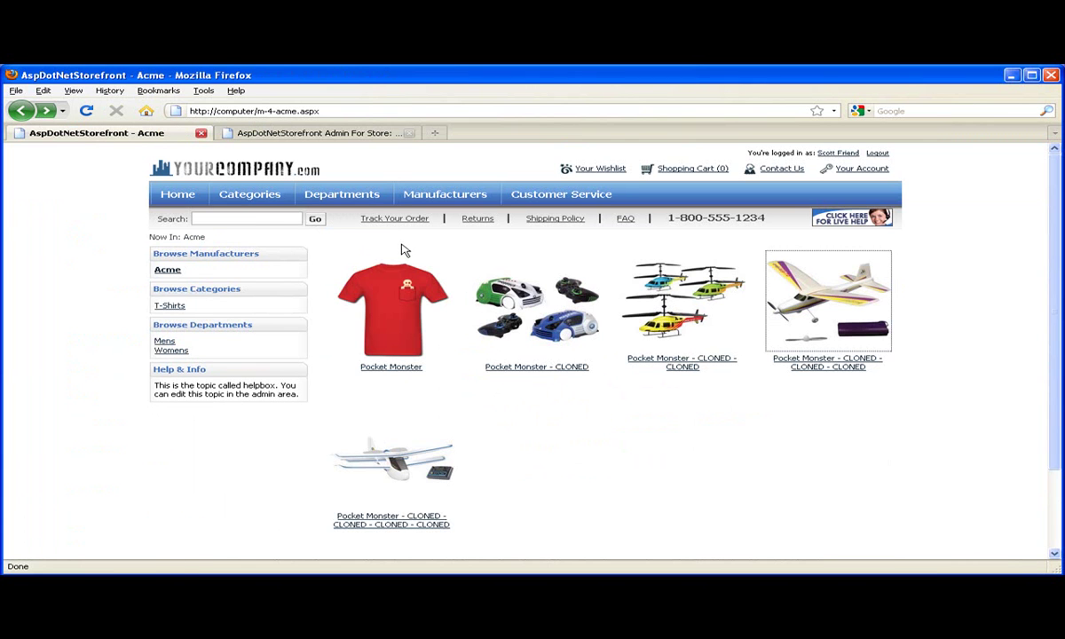
{"action": "left_click", "coordinate": [360, 333]}
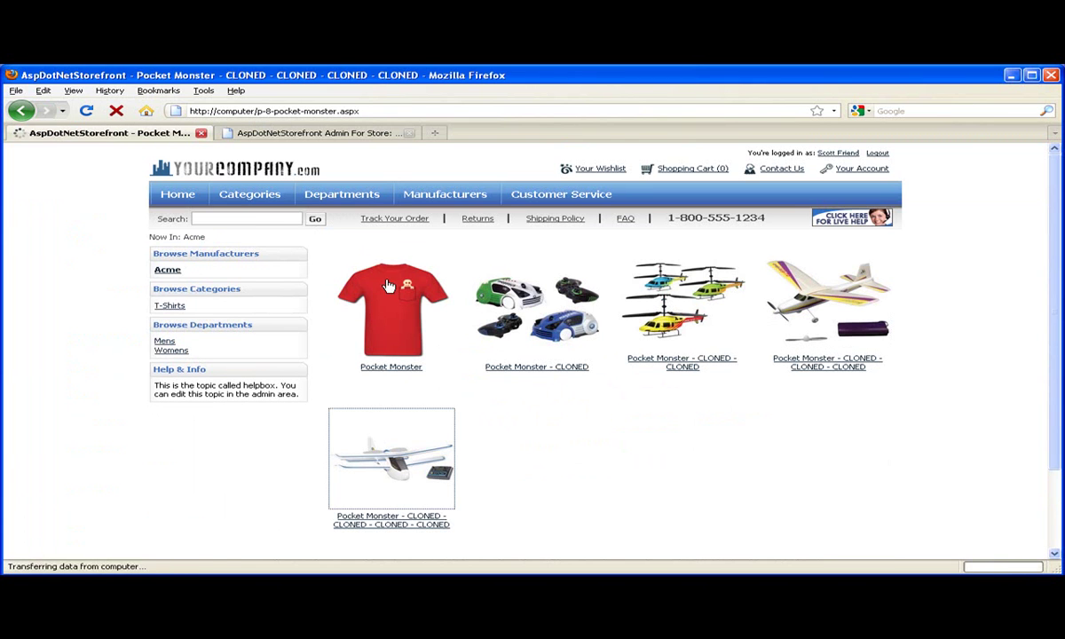
{"action": "left_click_drag", "start_coordinate": [362, 111], "coordinate": [257, 110]}
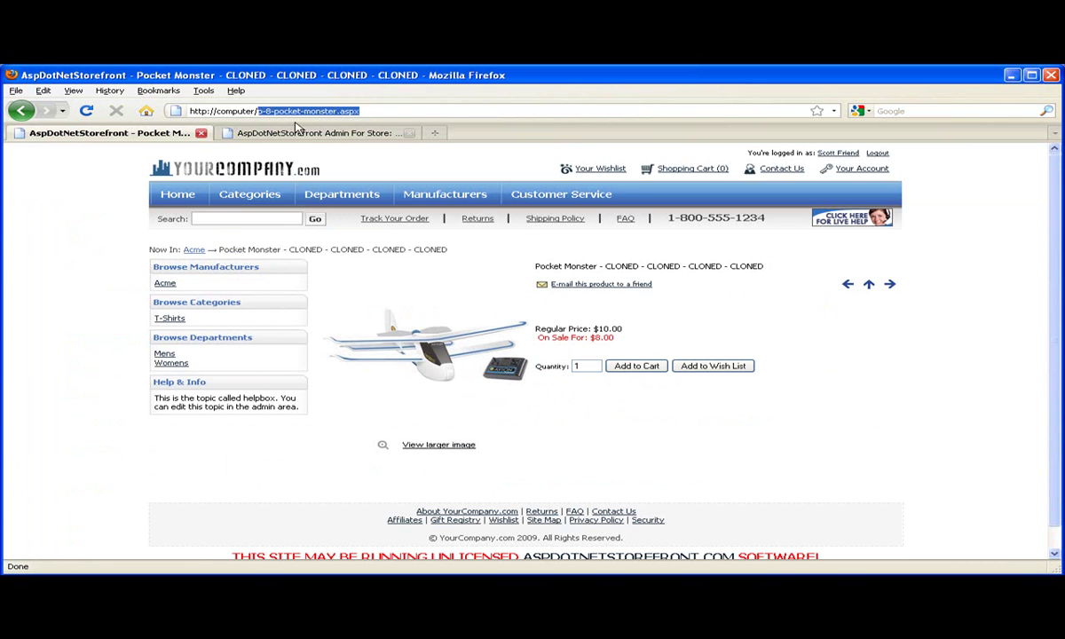
- Hyperlink the white airplane image in the topic to p-8-pocket-monster.aspx
{"action": "left_click", "coordinate": [299, 133]}
{"action": "left_click", "coordinate": [689, 384]}
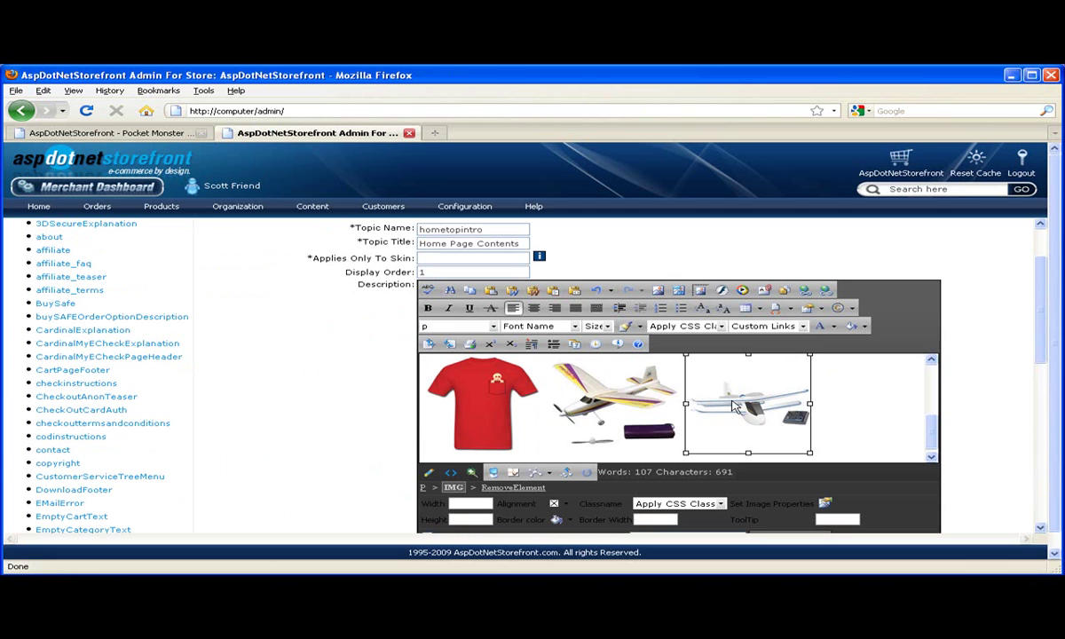
{"action": "right_click", "coordinate": [745, 406]}
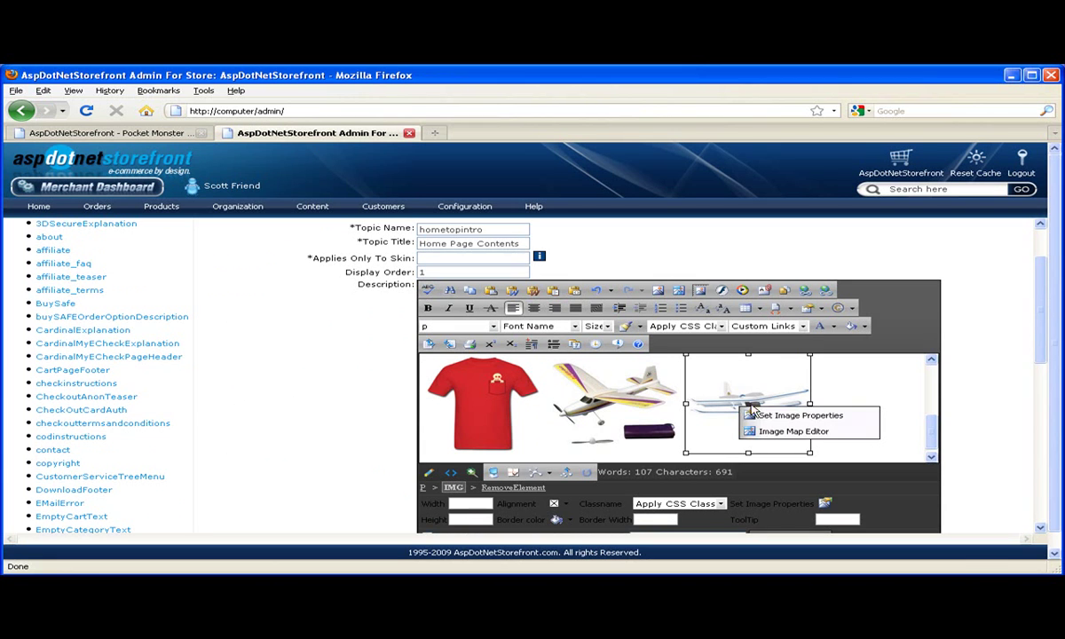
{"action": "left_click", "coordinate": [805, 291]}
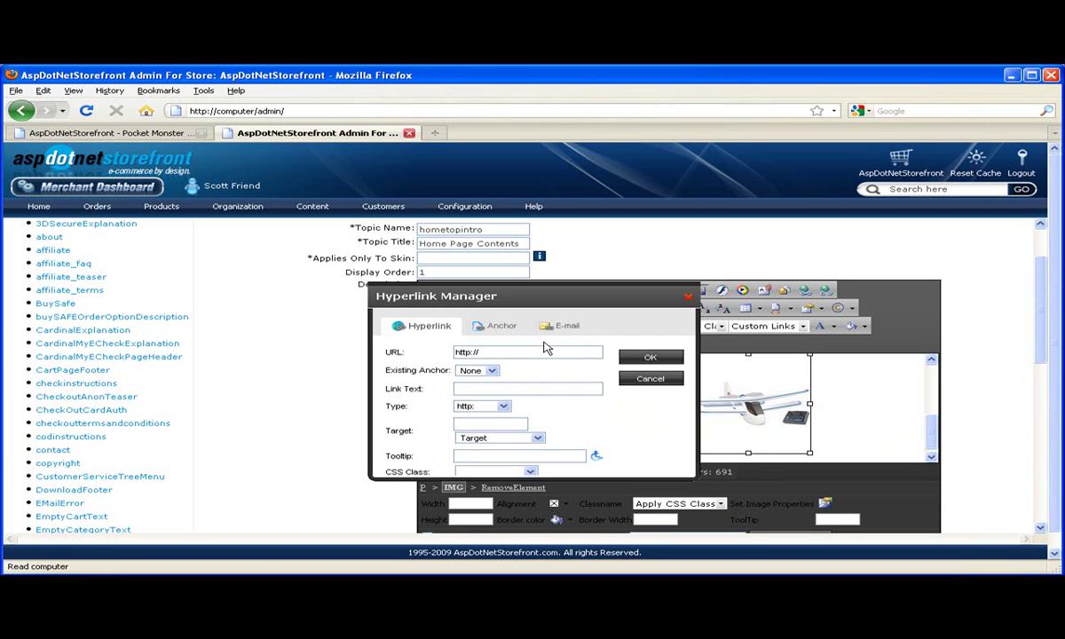
{"action": "key", "text": "ctrl+v"}
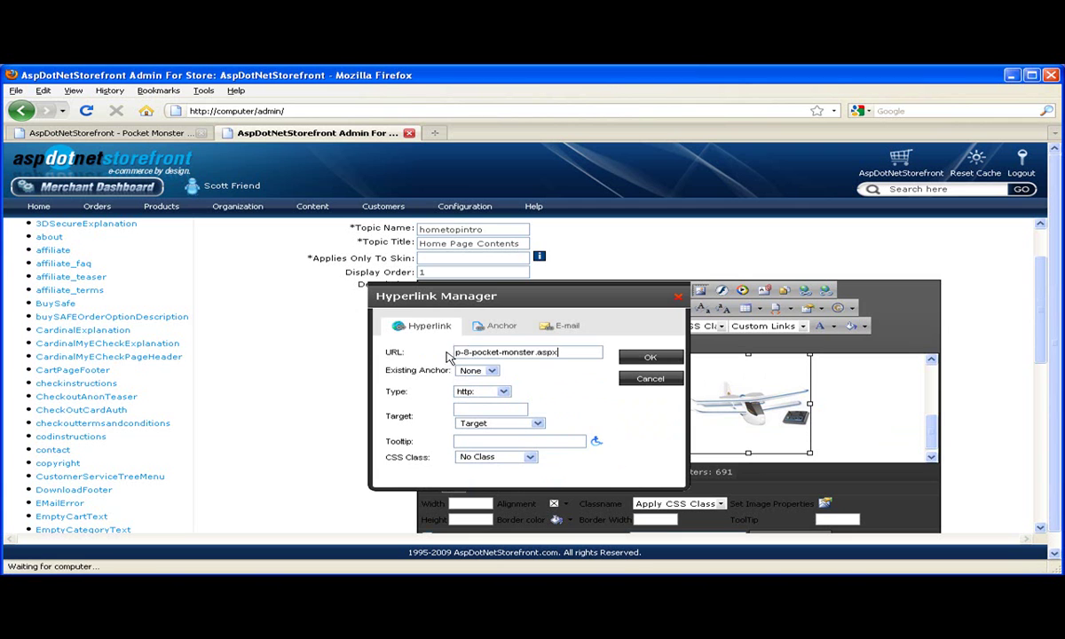
{"action": "left_click", "coordinate": [637, 359]}
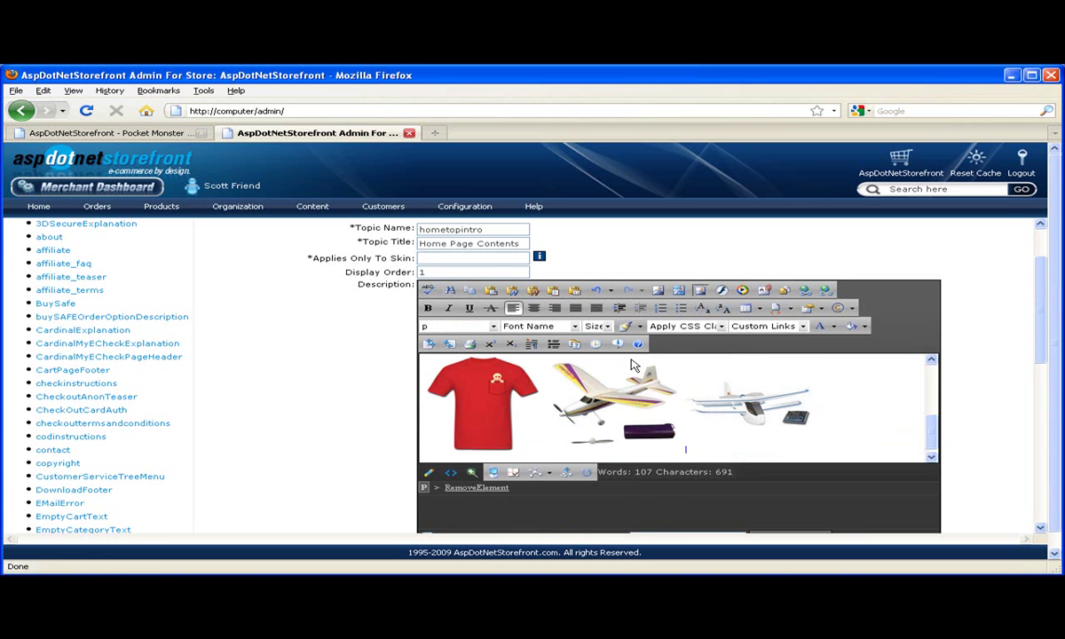
- Save the home page topic with all three image links using Update Topic
{"action": "scroll", "coordinate": [403, 435], "scroll_direction": "down", "scroll_amount": 3}
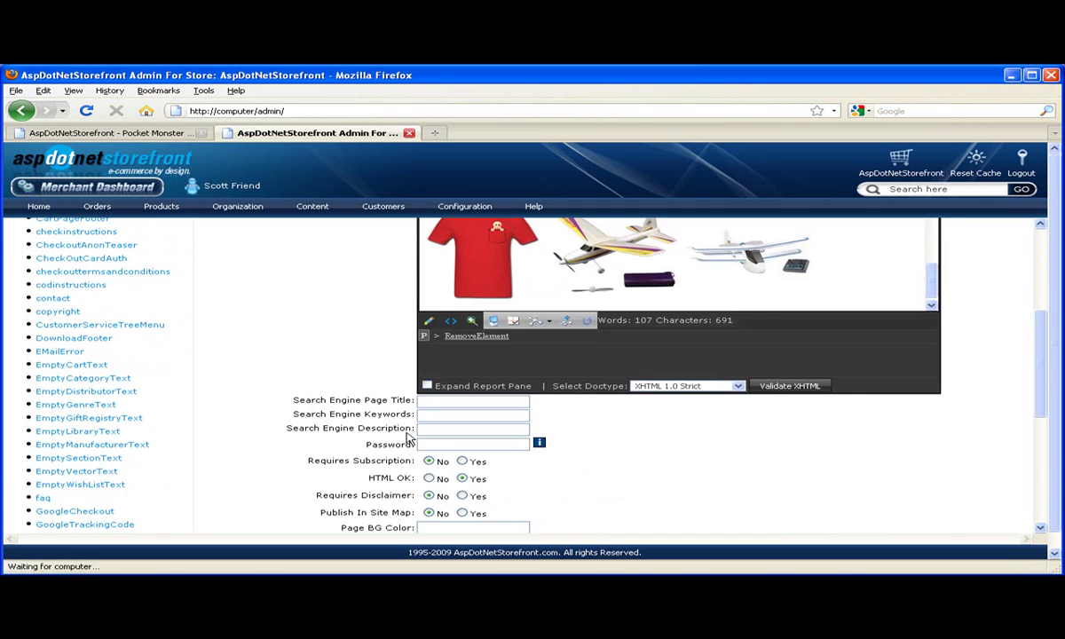
{"action": "scroll", "coordinate": [408, 438], "scroll_direction": "down", "scroll_amount": 2}
{"action": "left_click", "coordinate": [566, 461]}
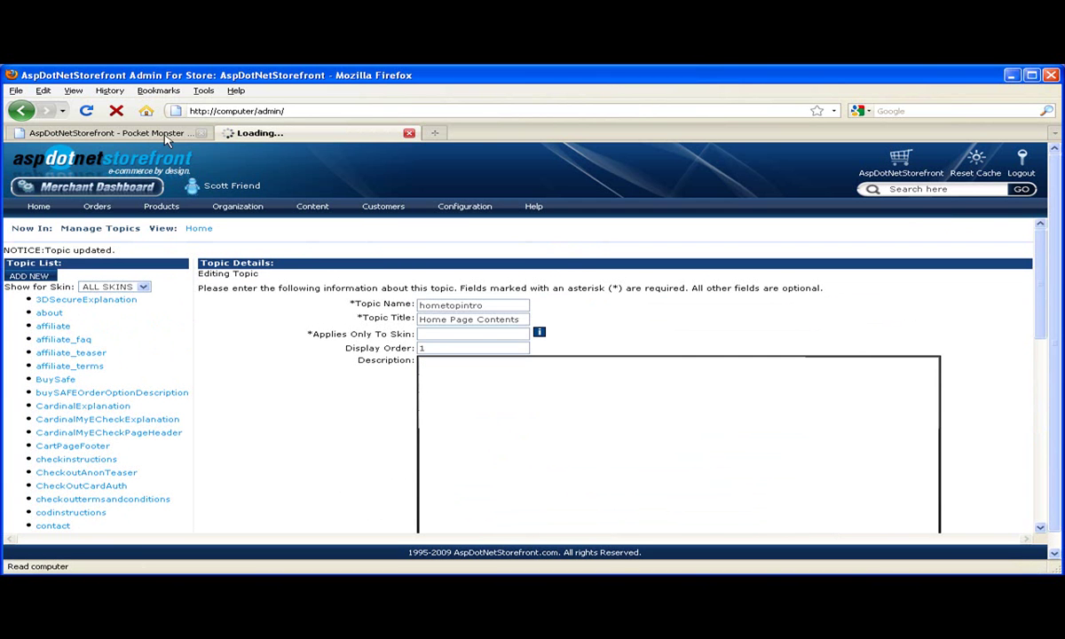
- Reload the storefront and open the Featured Products T-shirt to reach the Pocket Monster page
{"action": "left_click", "coordinate": [153, 133]}
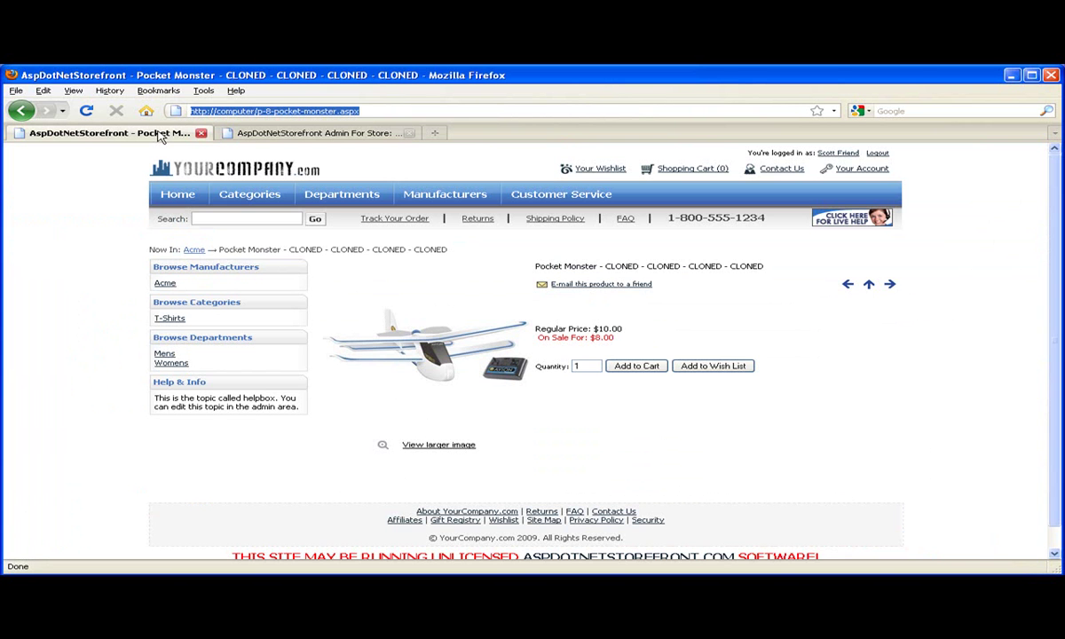
{"action": "left_click", "coordinate": [88, 110]}
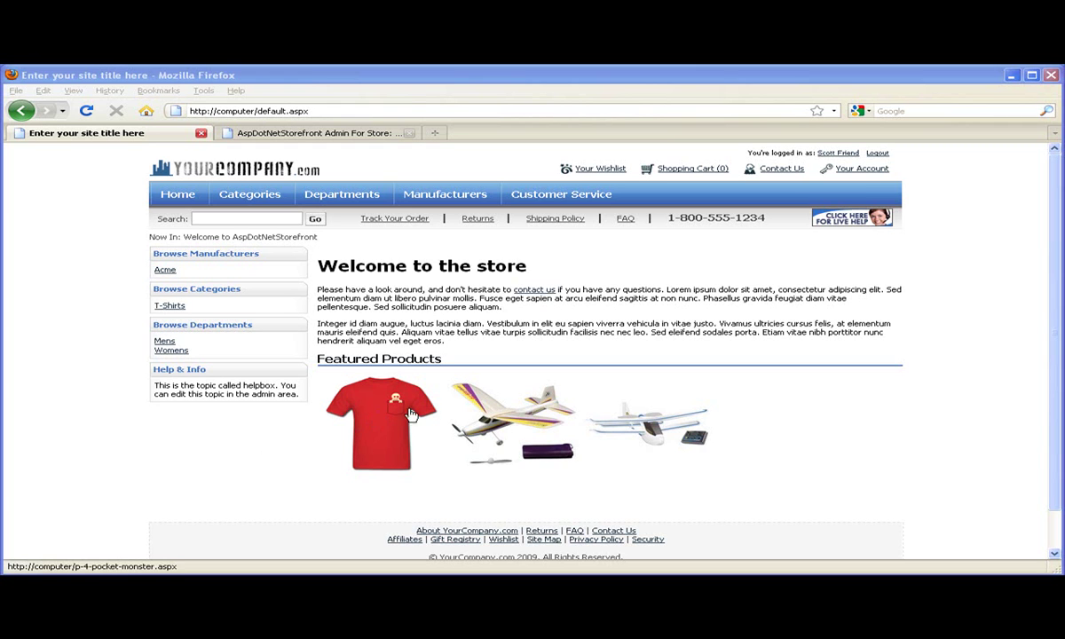
{"action": "left_click", "coordinate": [377, 413]}
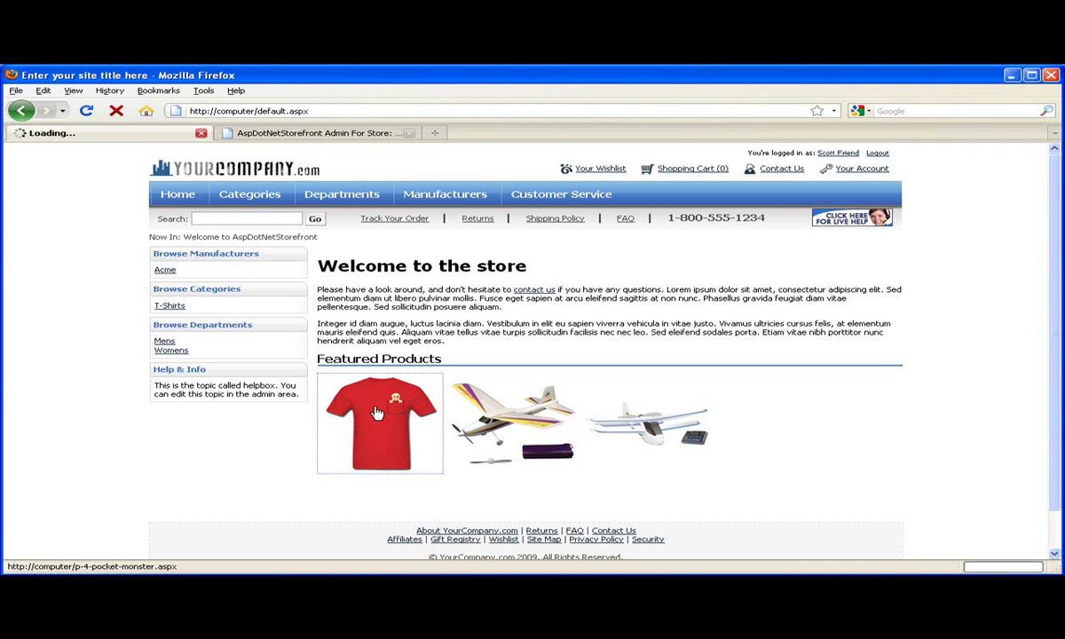